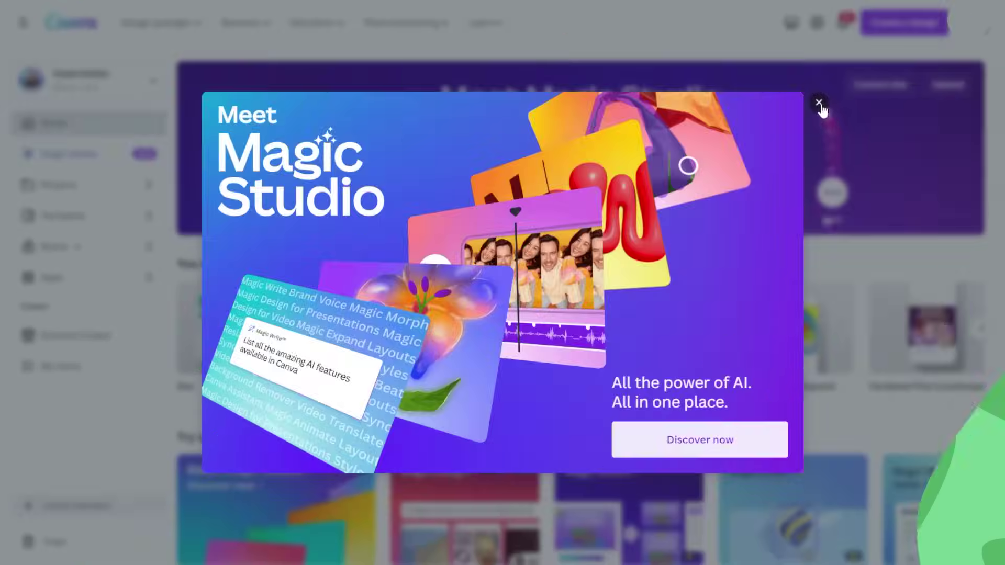
Go to the Magic Studio page from the left sidebar
click(116, 156)
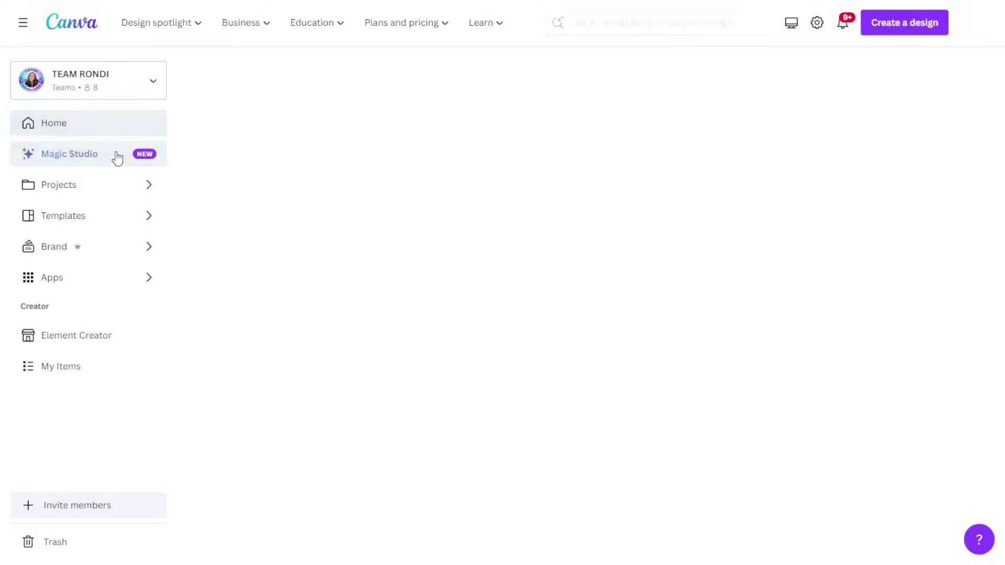
Scroll down through the Magic Studio page
drag(1002, 76, 999, 197)
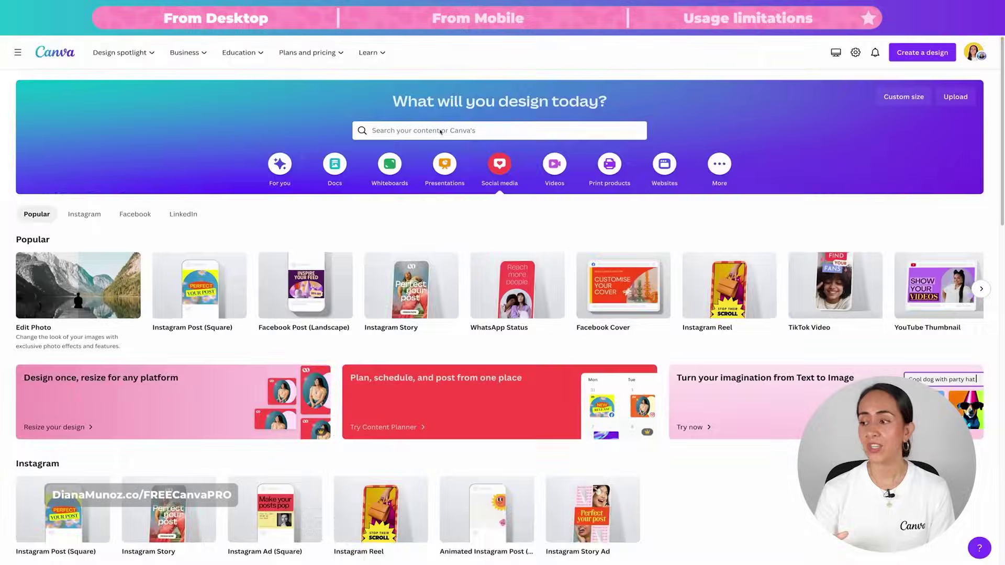
Search Canva templates for 'poster for a watercolor workshop'
text(poster for a wat)
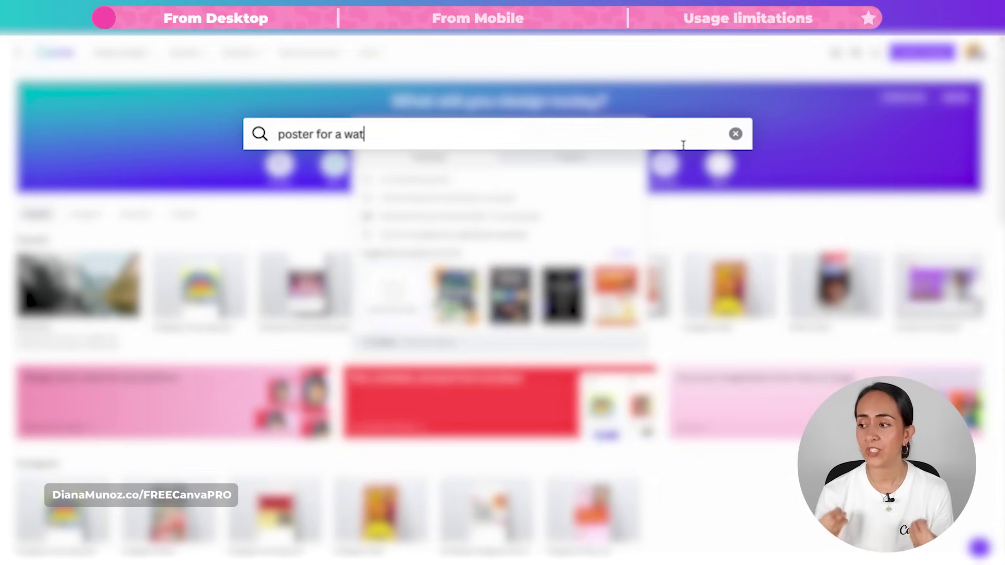
text(ercolor workshop)
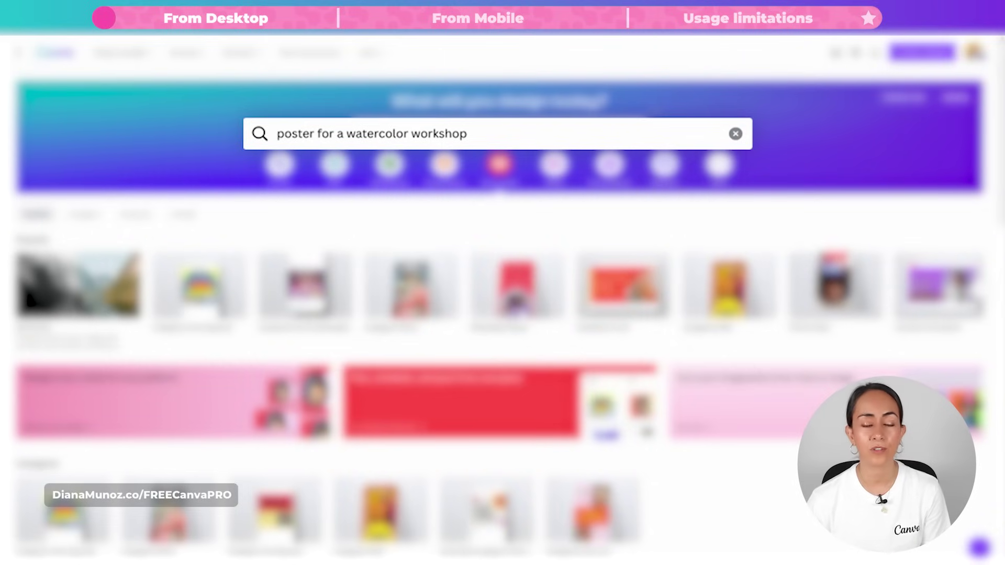
click(652, 127)
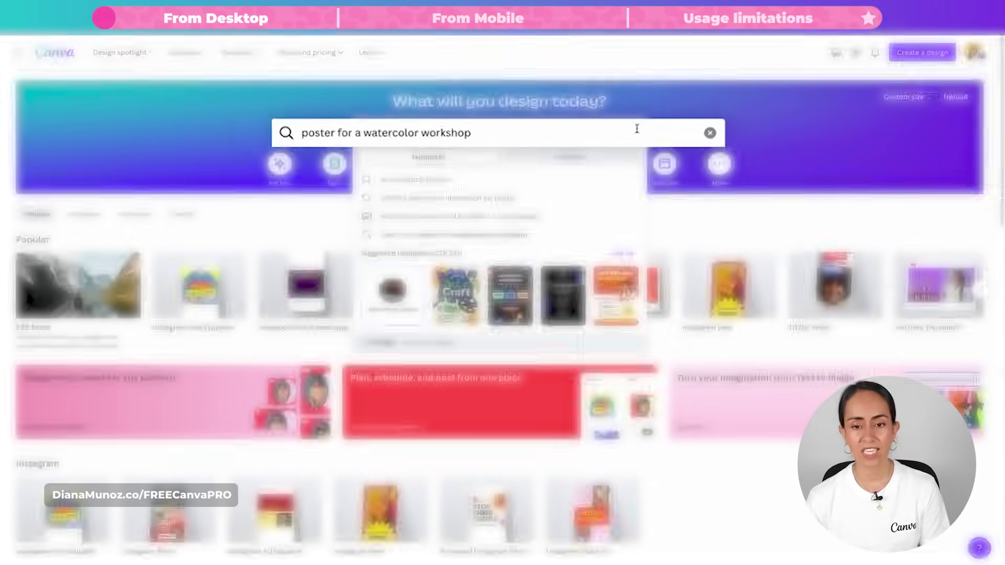
key(Return)
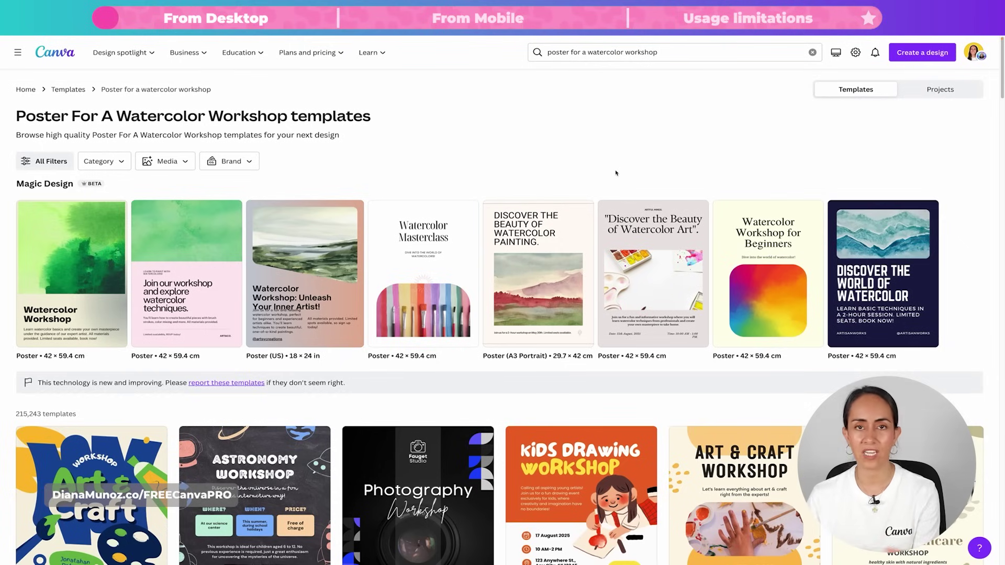
mouse_move(455, 239)
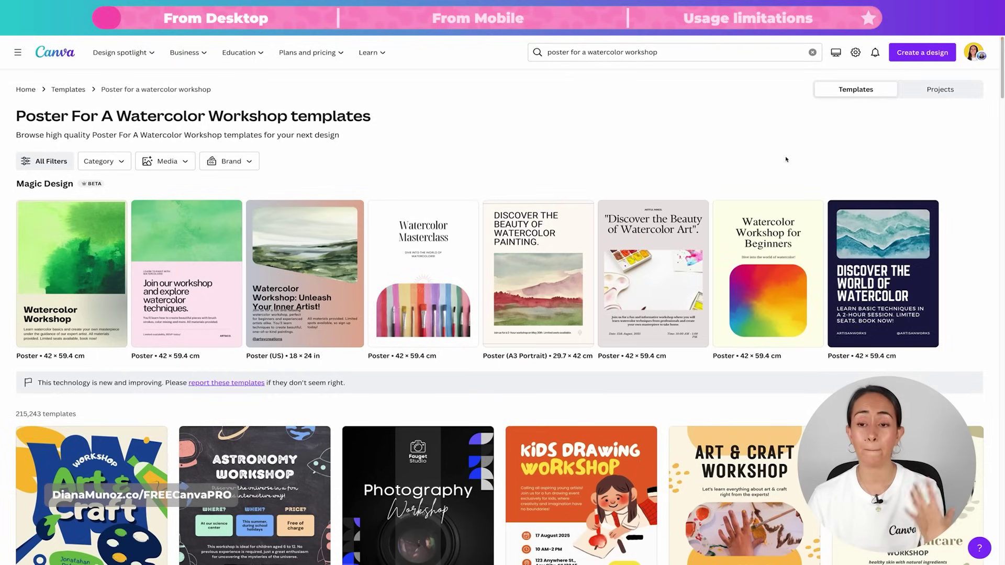
scroll(785, 159, down, 3)
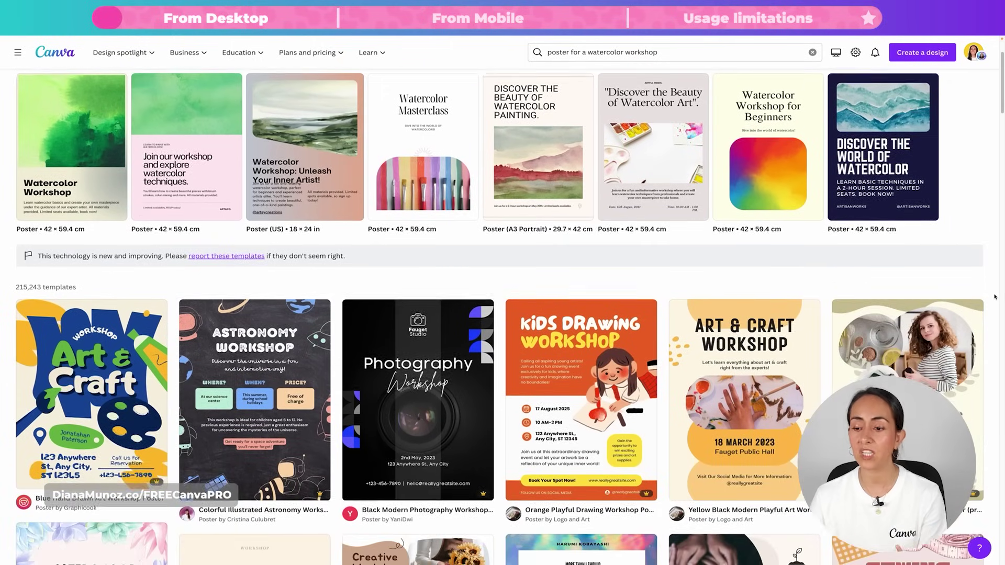
scroll(994, 296, down, 1)
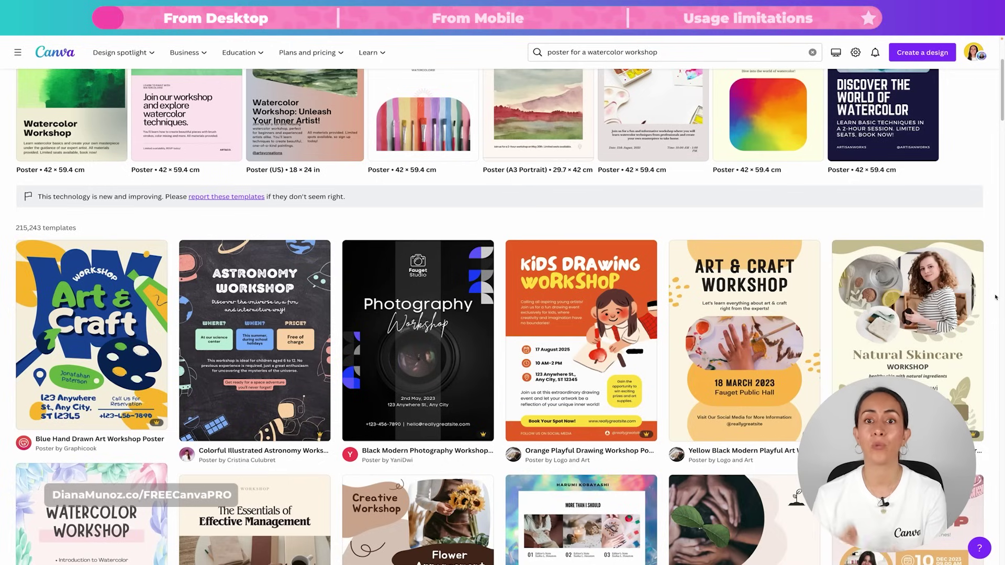
scroll(996, 297, down, 1)
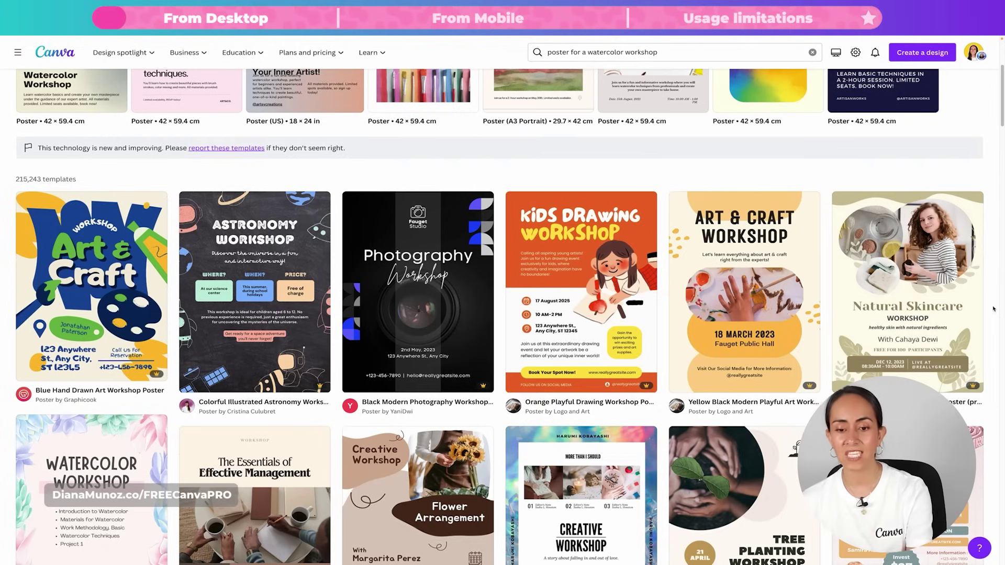
scroll(993, 309, up, 3)
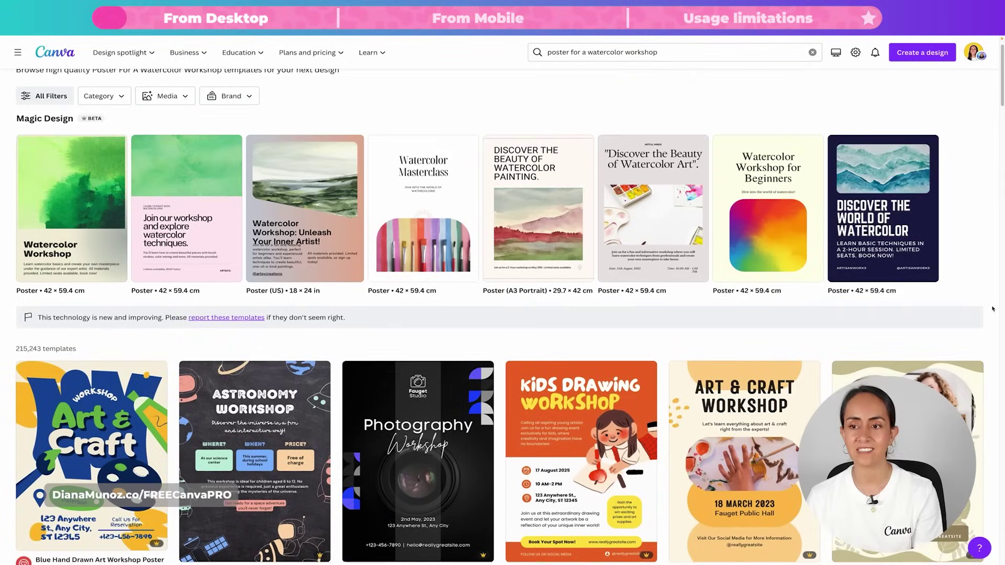
scroll(986, 269, up, 1)
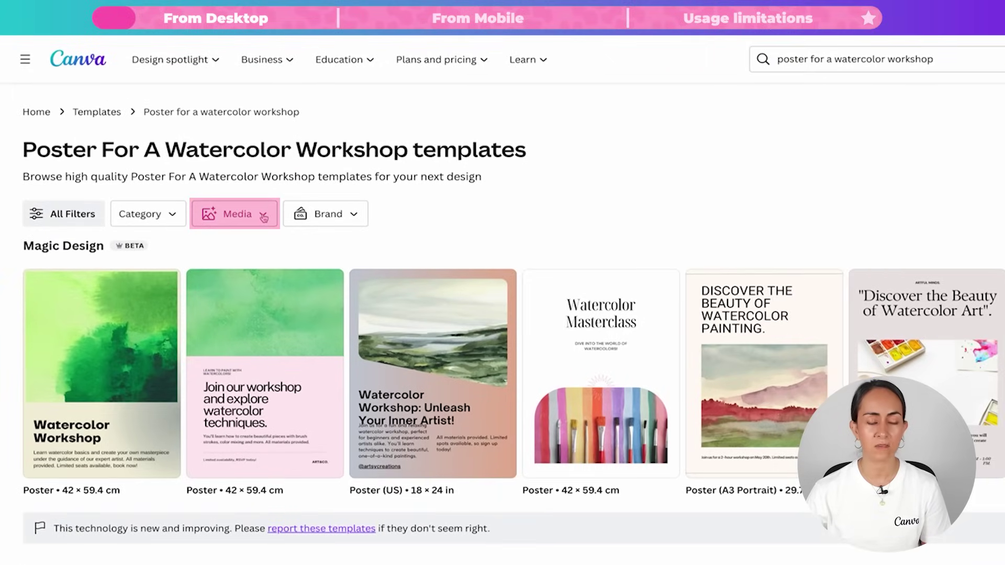
Filter the poster results by uploading dolphin.png as your own media
click(262, 215)
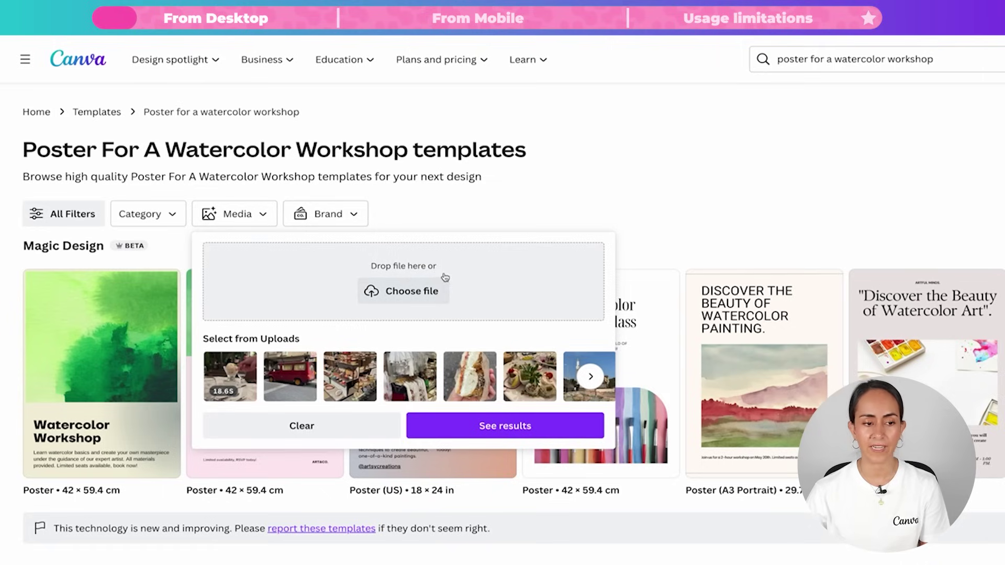
click(385, 294)
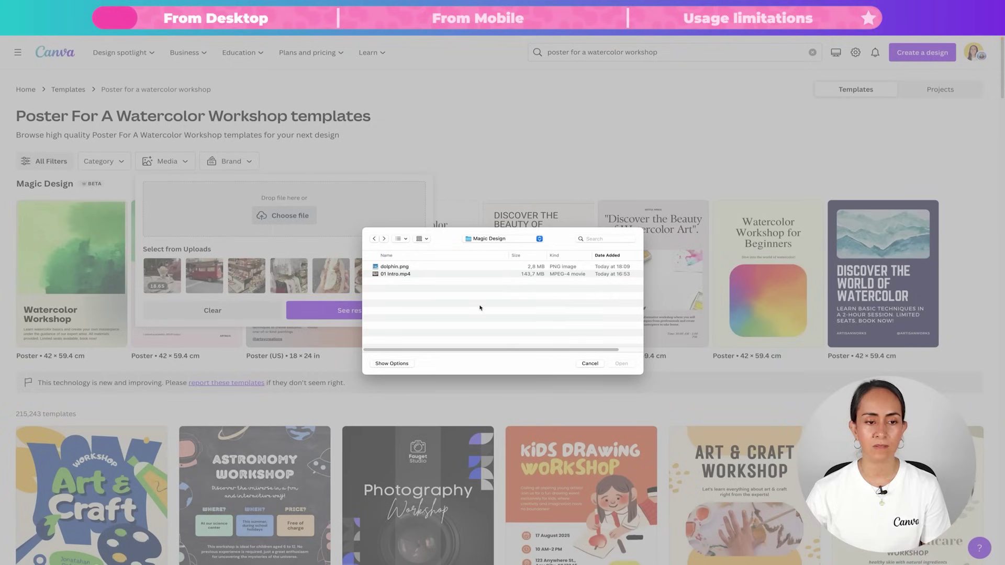
click(408, 266)
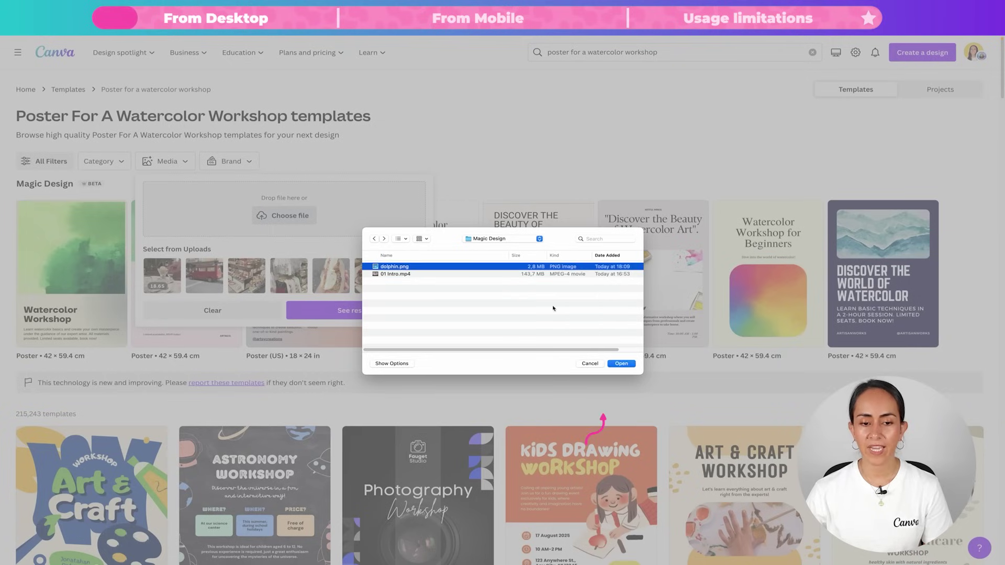
click(627, 363)
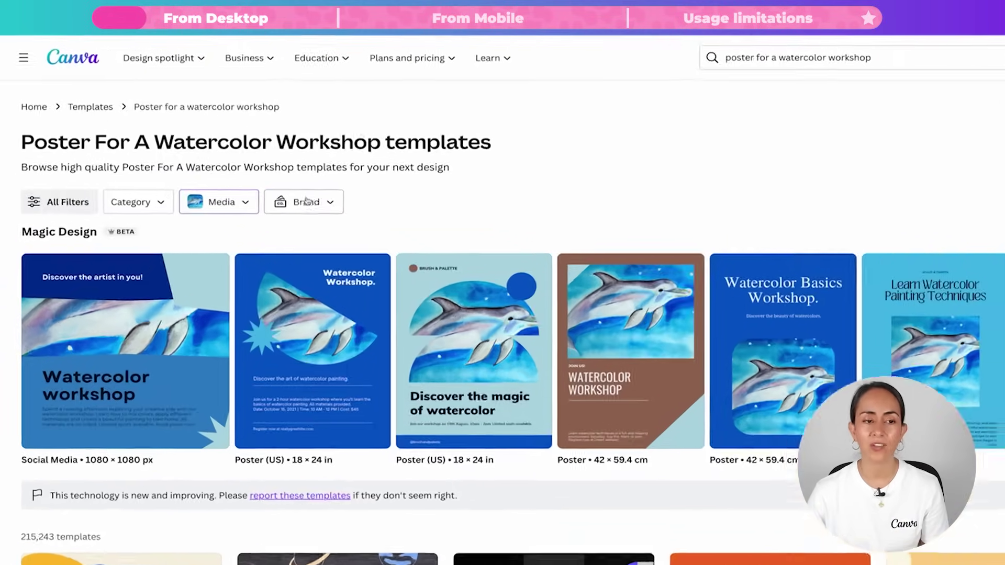
Apply the blue brand kit to the results and preview Watercolor Basics Workshop
click(233, 162)
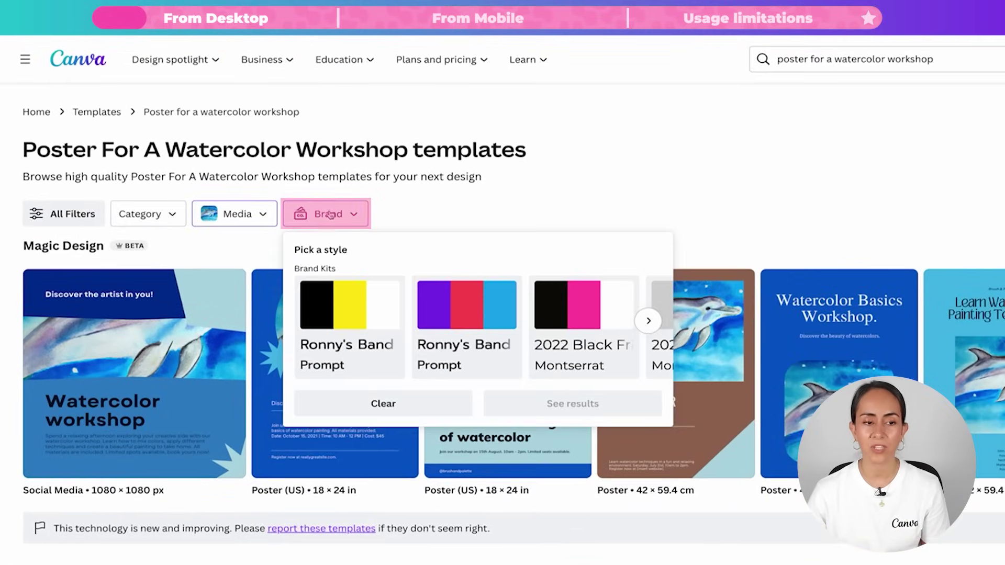
click(648, 322)
click(647, 323)
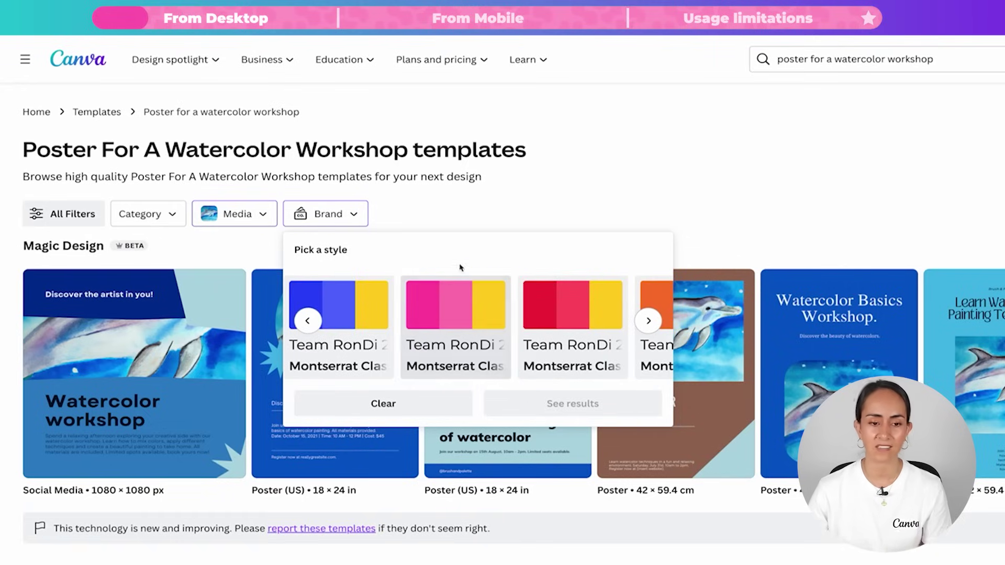
click(363, 324)
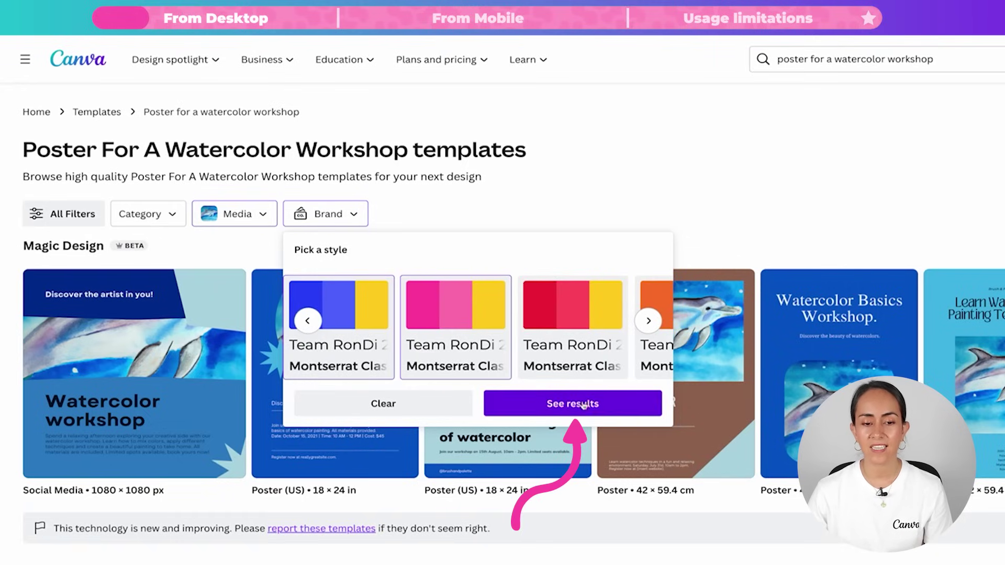
click(623, 405)
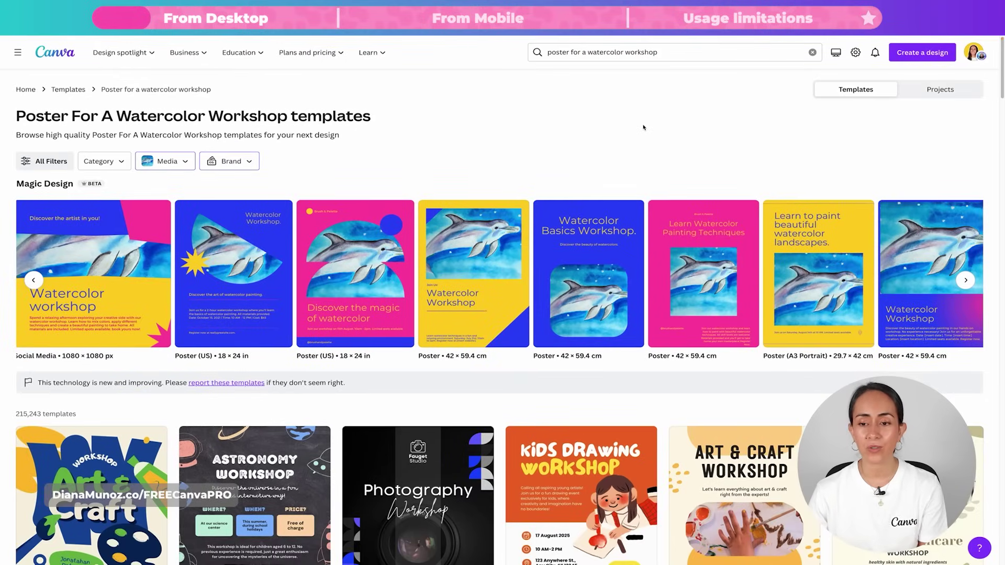
click(588, 264)
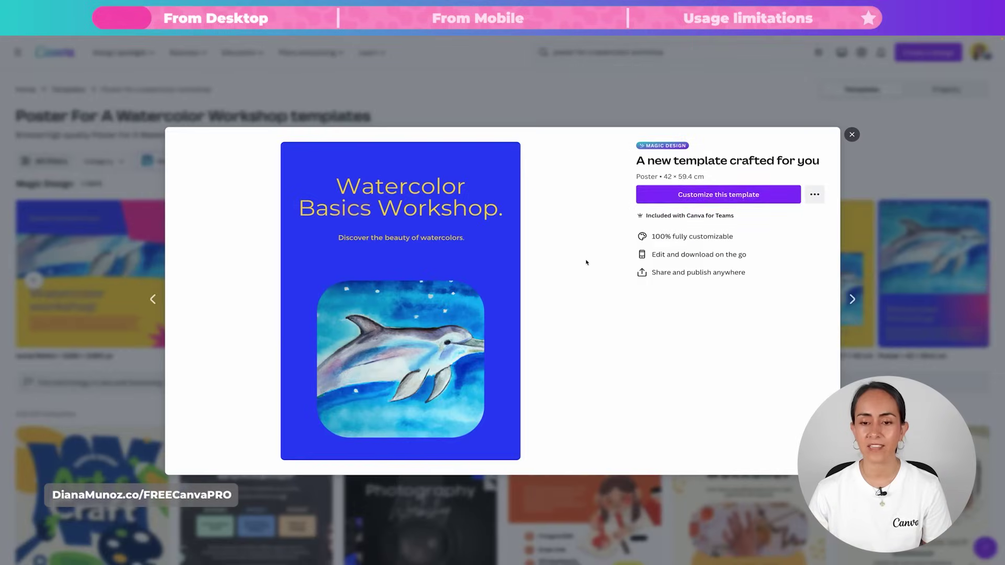
Edit Watercolor Basics Workshop, shift the dolphin left within its crop, and move it up
click(720, 200)
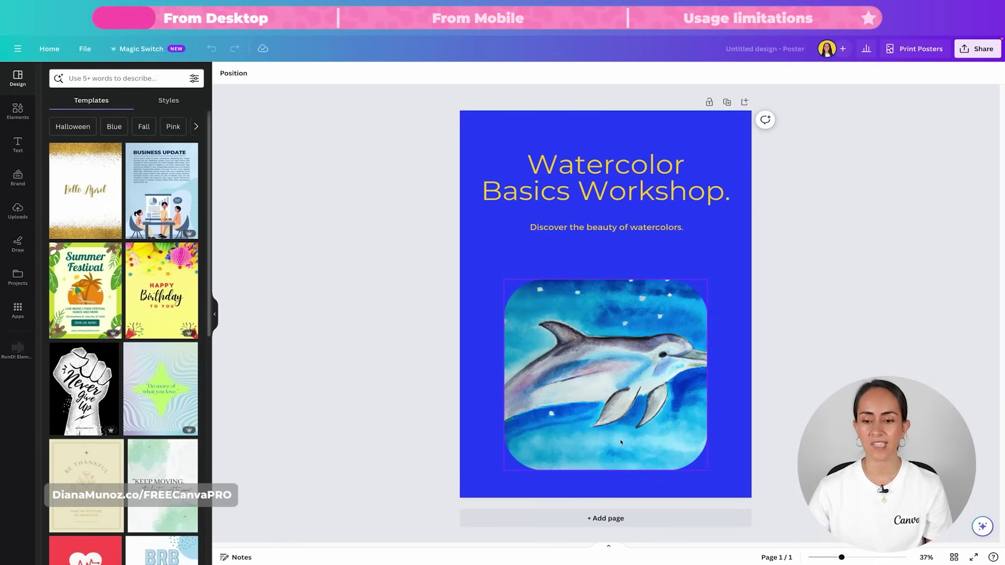
double_click(661, 355)
drag(672, 357, 634, 359)
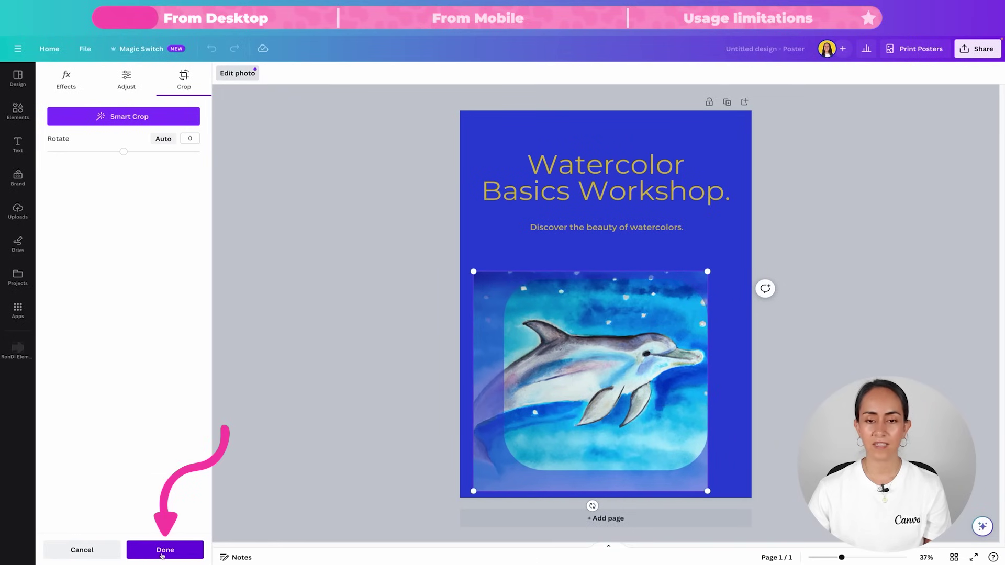
click(164, 549)
drag(661, 417, 660, 380)
Move the subtitle below the dolphin image and replace it with the pasted address
click(658, 227)
click(631, 201)
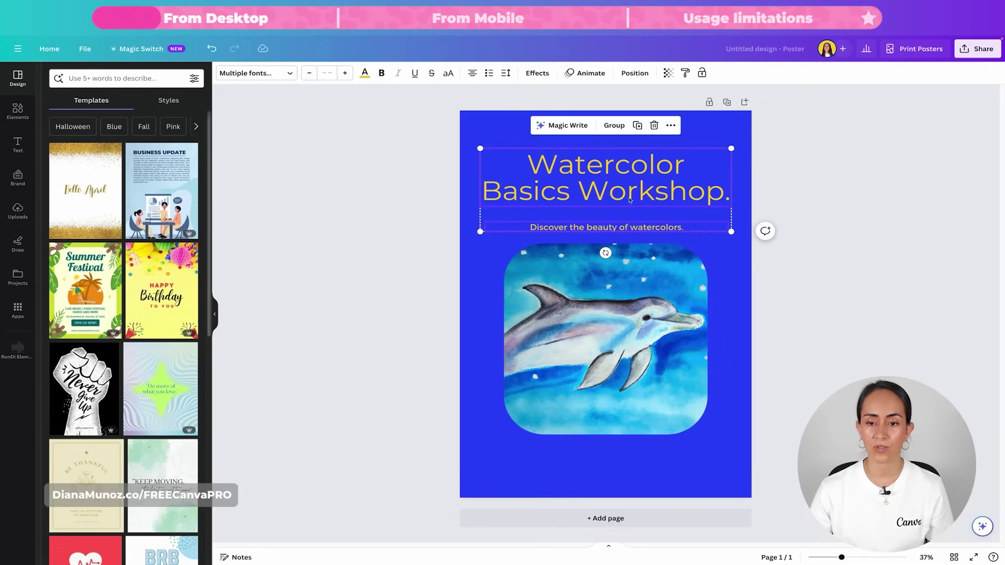
key(Escape)
drag(650, 227, 650, 465)
click(692, 468)
text(123 Anywhere St., Any City)
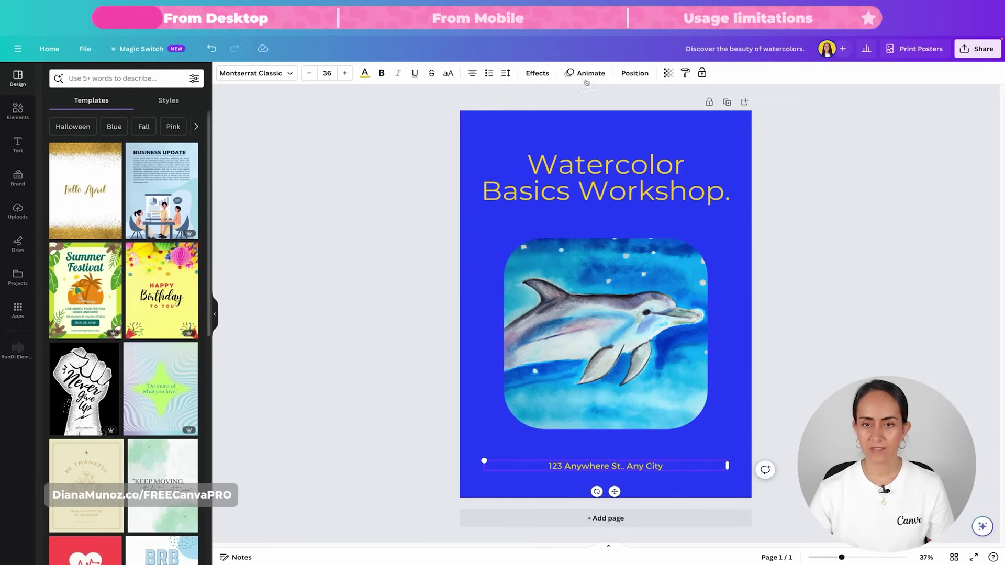
Add a second line with the date 'Nov 15th - 6PM'
text(123 Anywhere St., Any City)
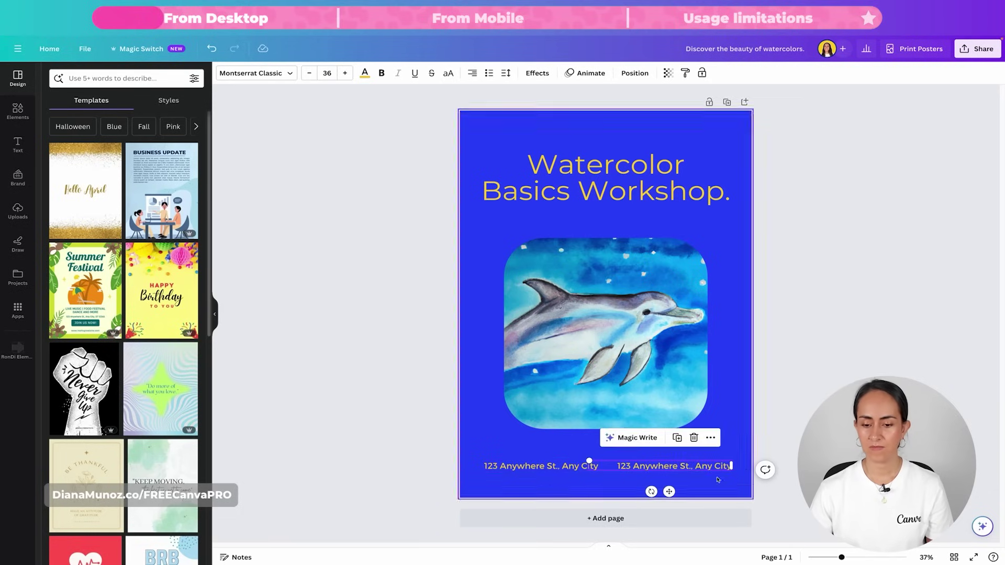
key(ctrl+shift+Left)
key(ctrl+shift+Left)
key(ctrl+shift+Left)
key(ctrl+shift+Left)
key(ctrl+shift+Left)
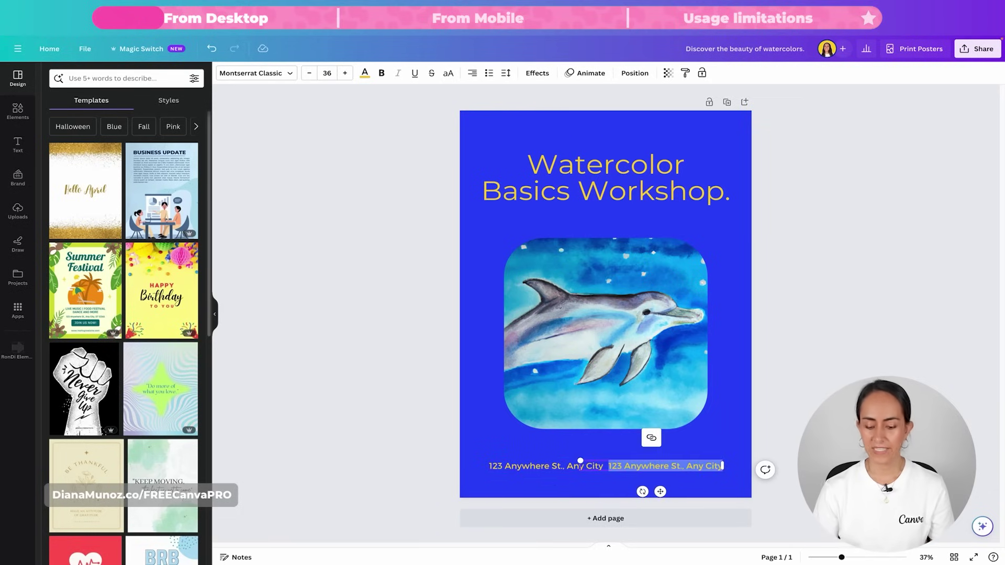
text(Nov 15th, 2023 6PM)
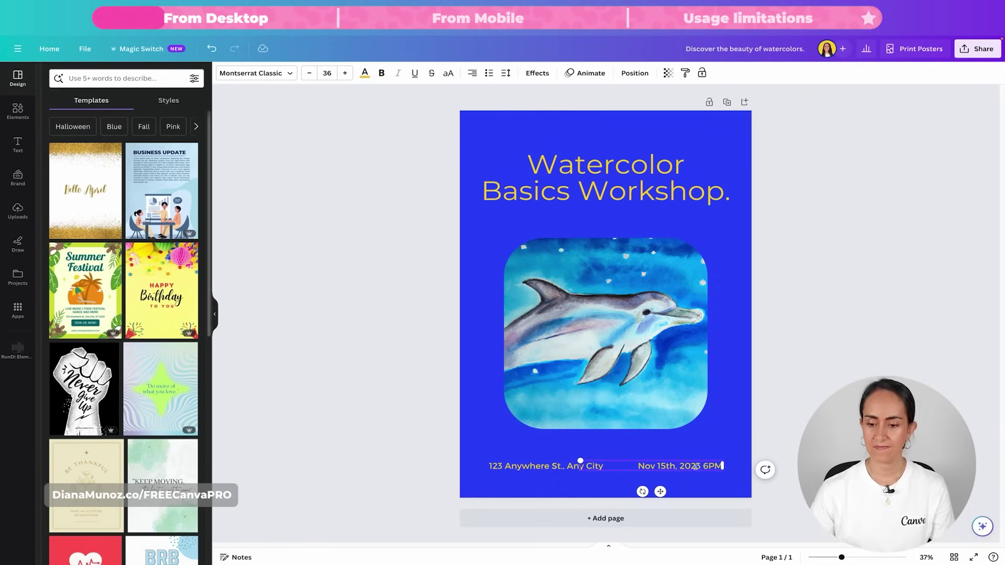
drag(676, 466, 704, 471)
text(-)
key(Escape)
Duplicate the text line under the title, centre it, and type the instructor byline
drag(565, 472, 615, 214)
click(472, 72)
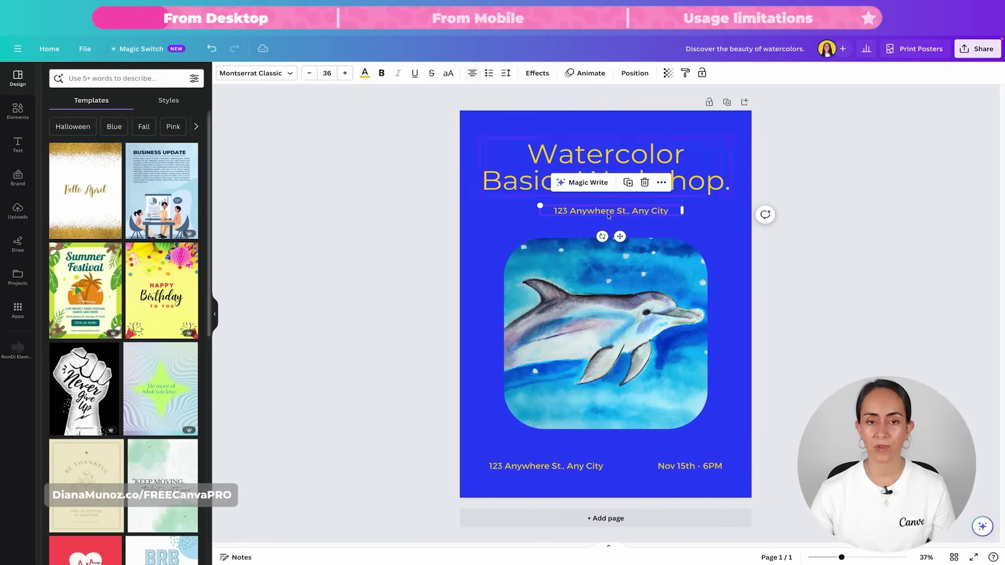
triple_click(610, 210)
Style the byline in italic Montserrat Regular
key(ctrl+a)
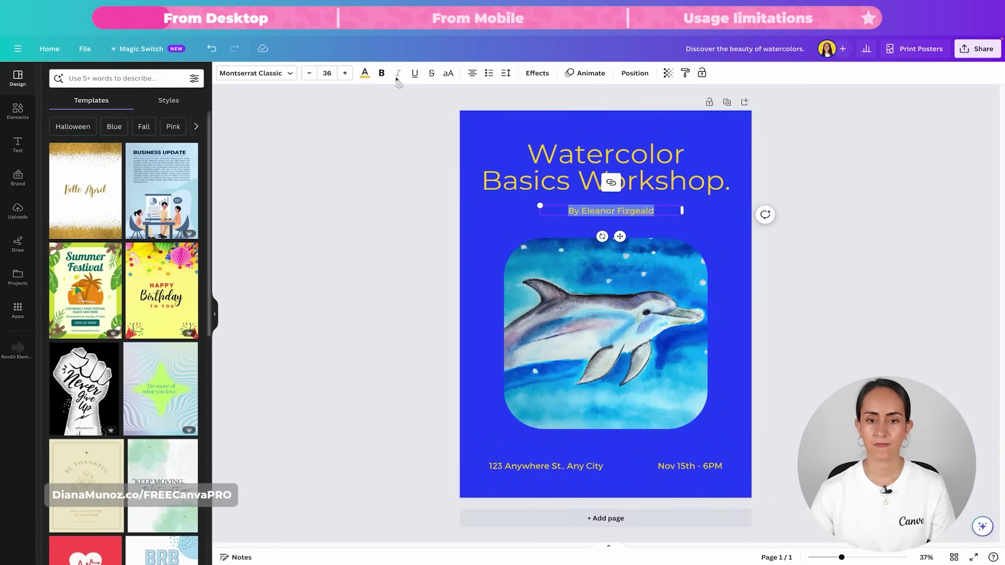
click(261, 72)
click(54, 191)
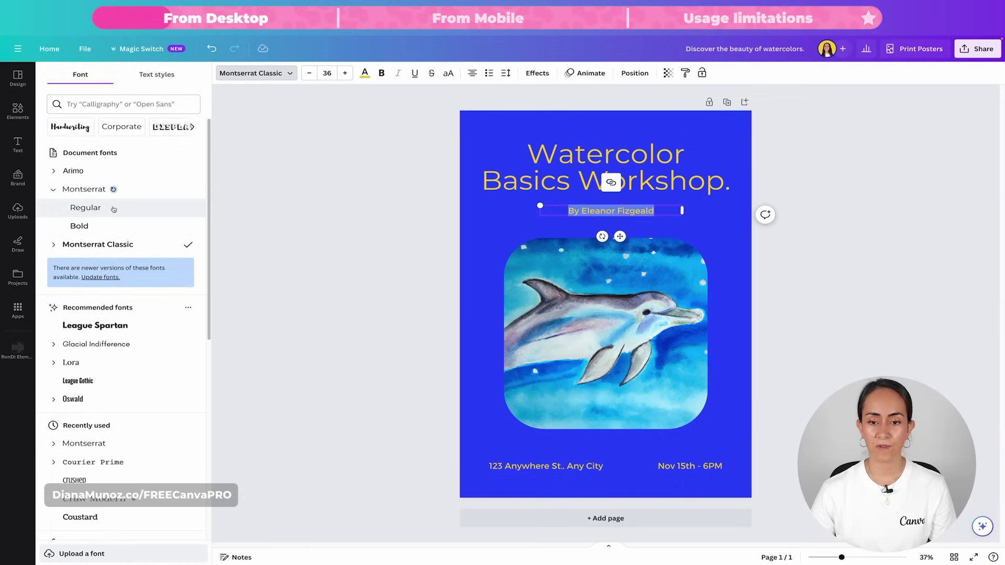
click(85, 207)
key(ctrl+i)
click(381, 215)
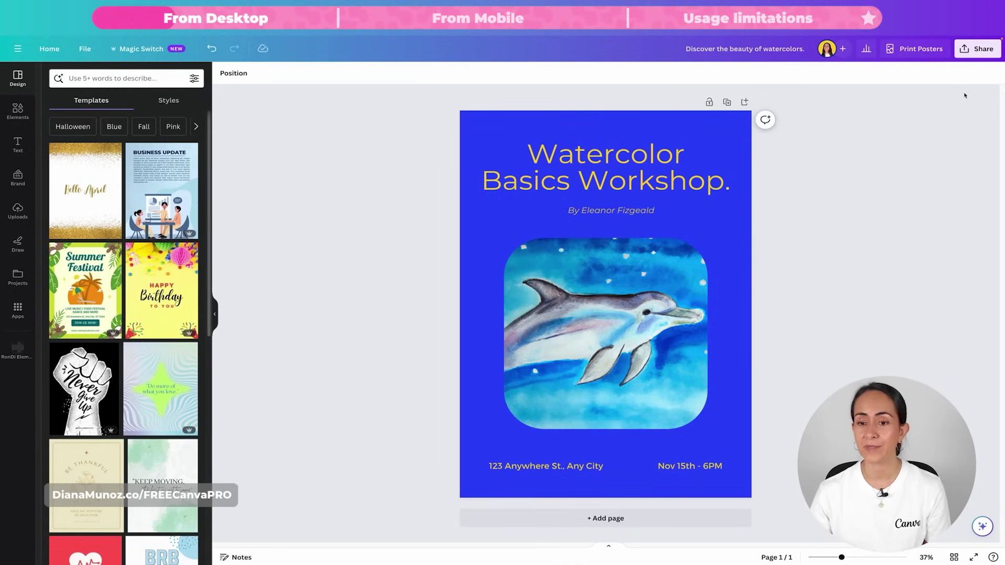
Bring up the poster's Share panel and its Download options
click(974, 51)
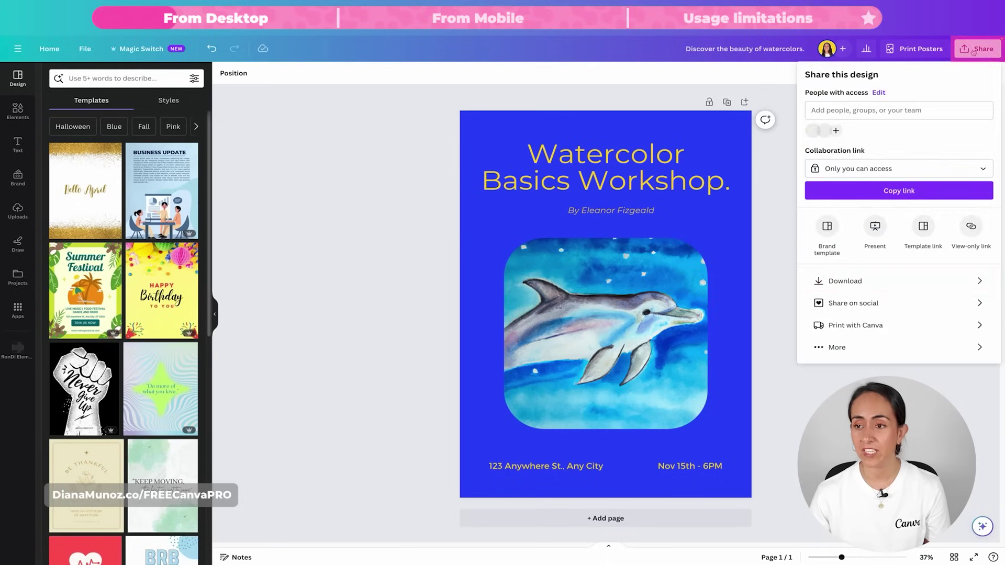
click(859, 286)
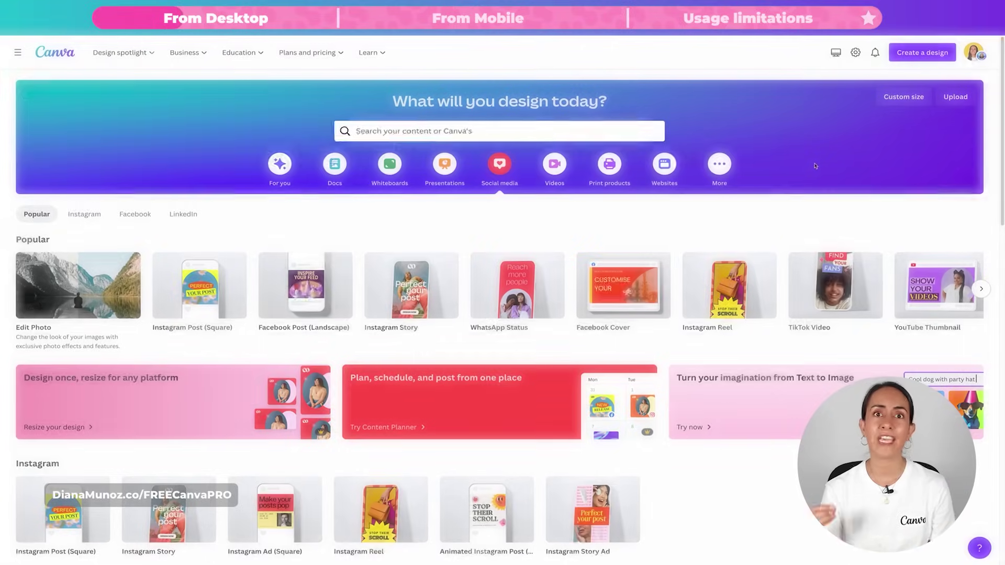
Search for an Instagram story promoting the YouTube video 'How to use AI to edit videos for you'
text(Ins)
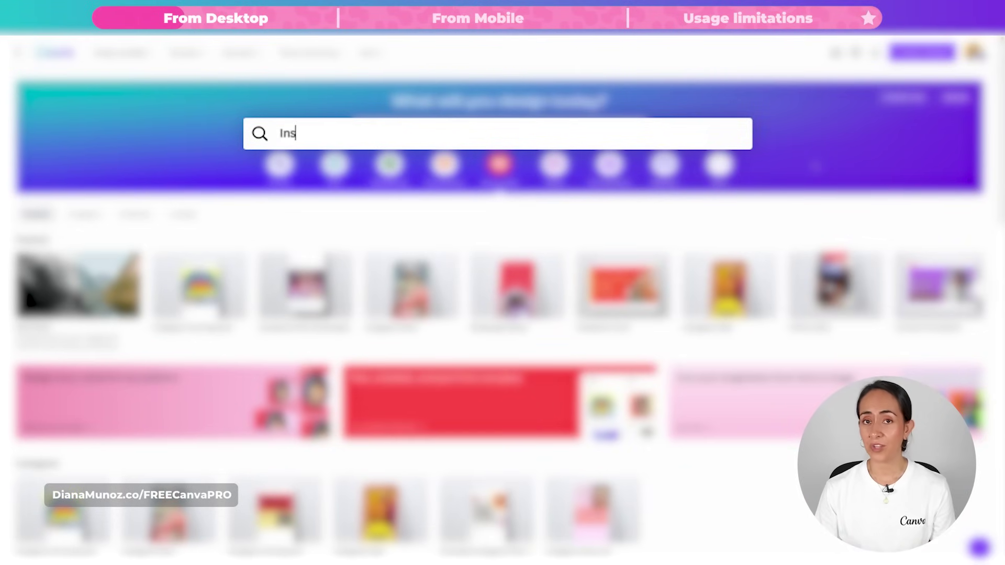
text(tagram story to promote my )
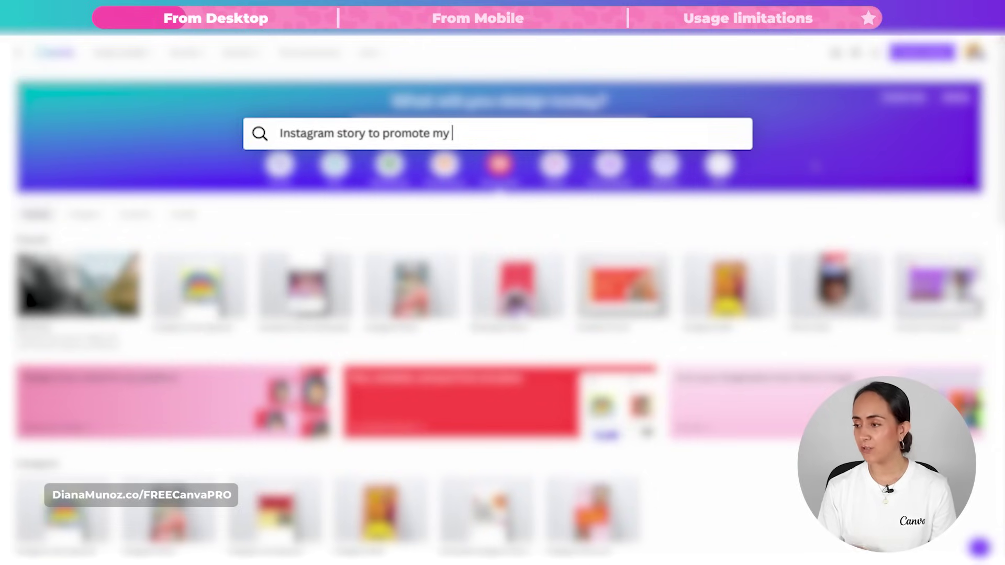
text(latest youtube video called "How to )
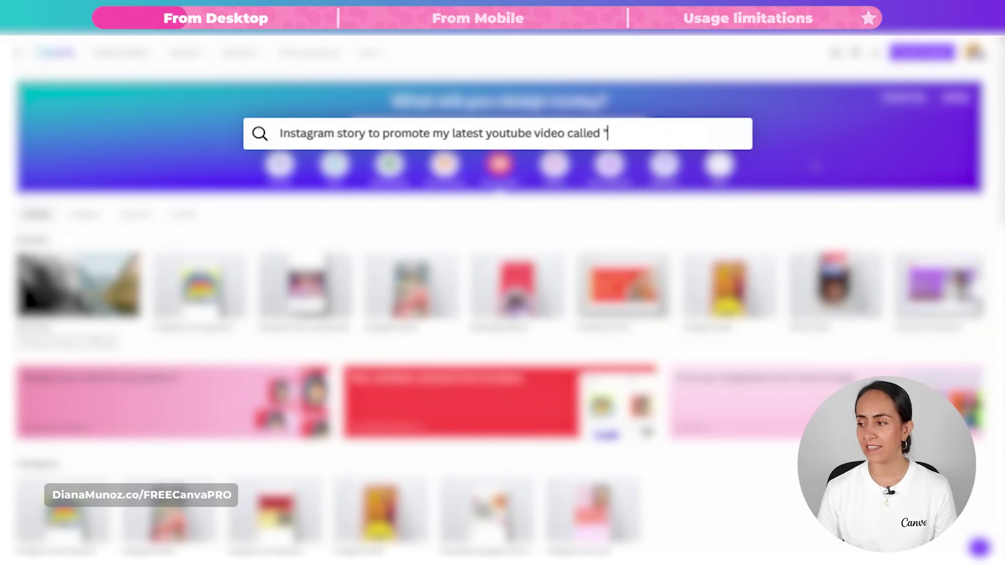
text(use AI to edir)
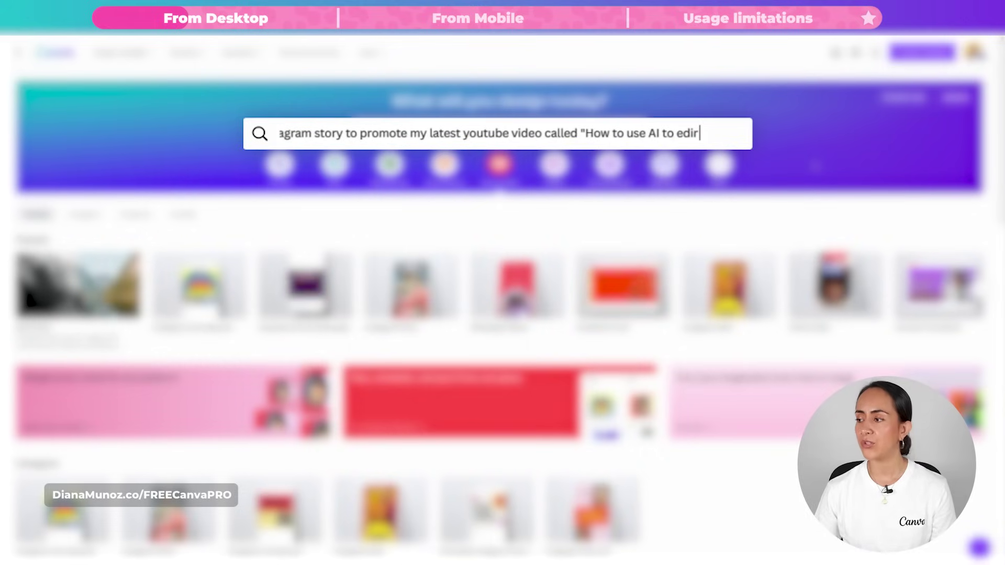
key(BackSpace)
text(t vid)
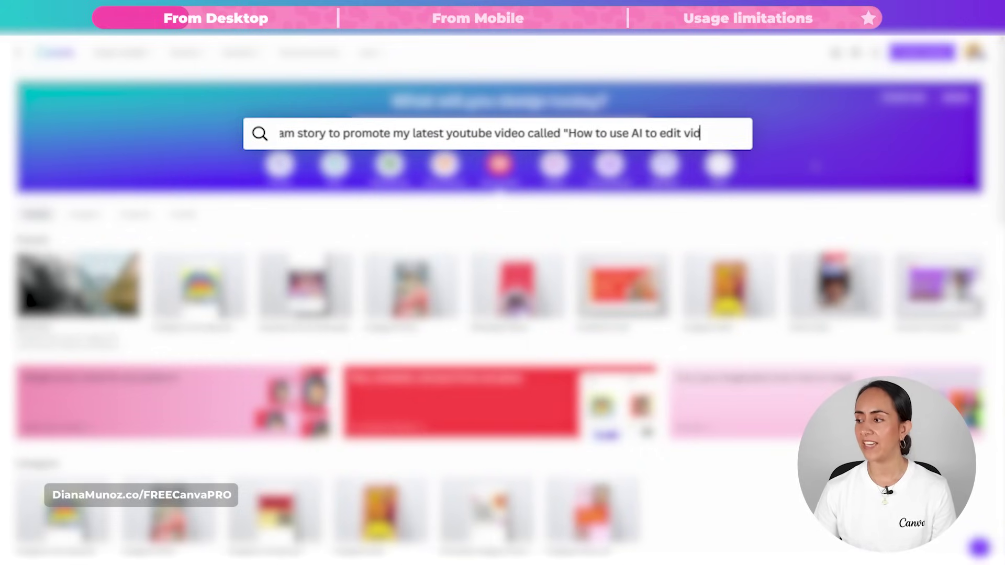
text(eos for you")
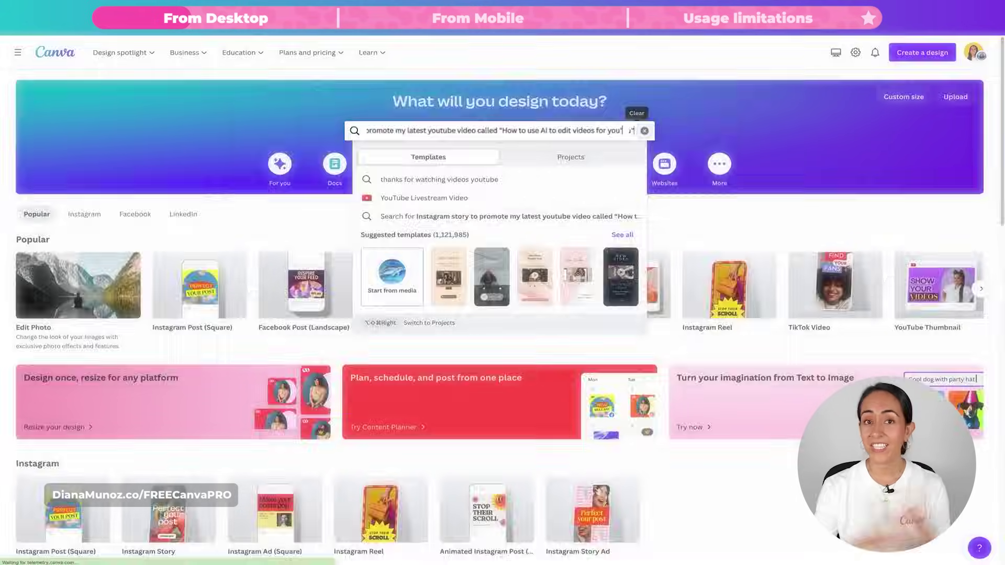
key(Return)
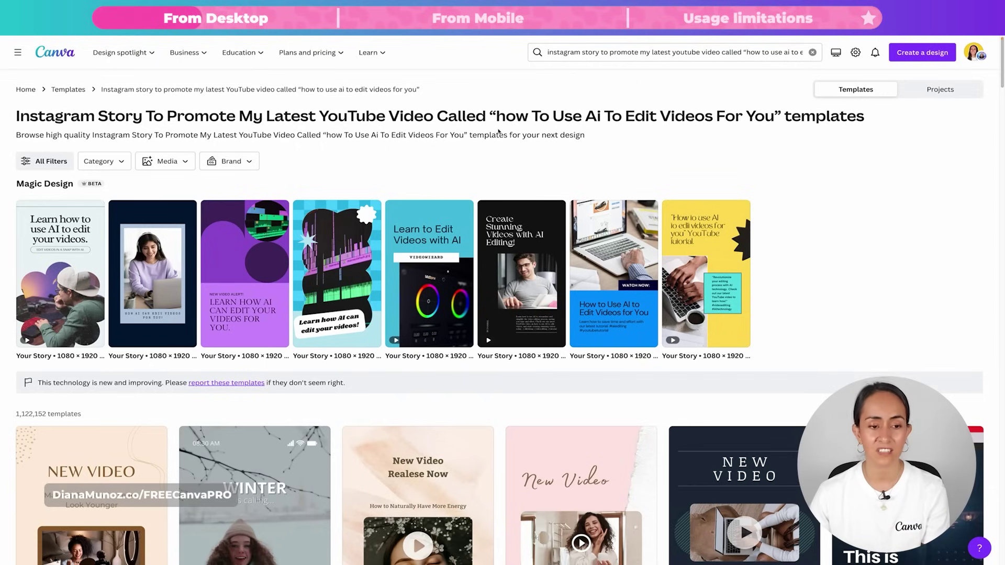
Preview the first Magic Design story, 'Learn how to use AI to edit your videos'
mouse_move(337, 273)
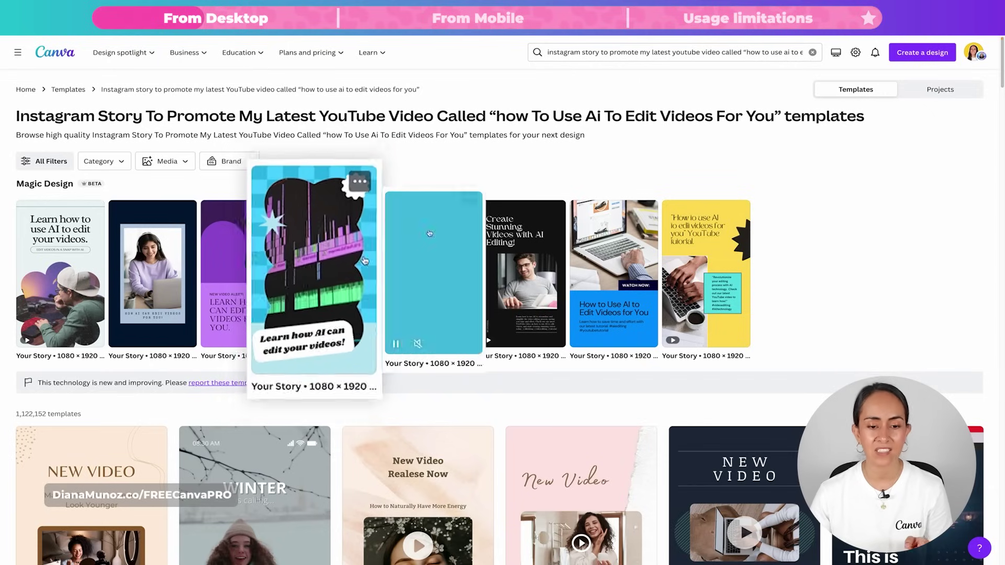
mouse_move(429, 272)
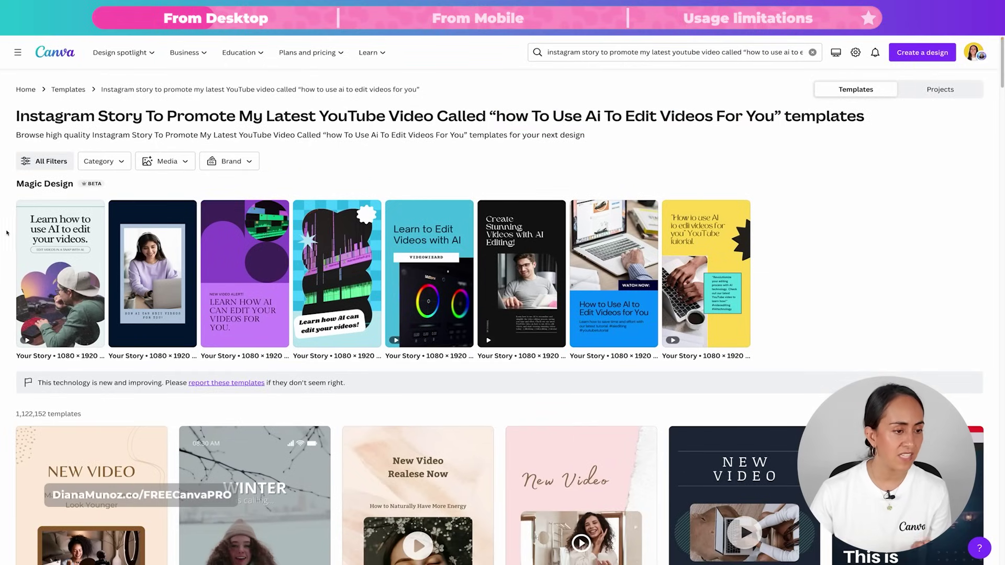
click(57, 259)
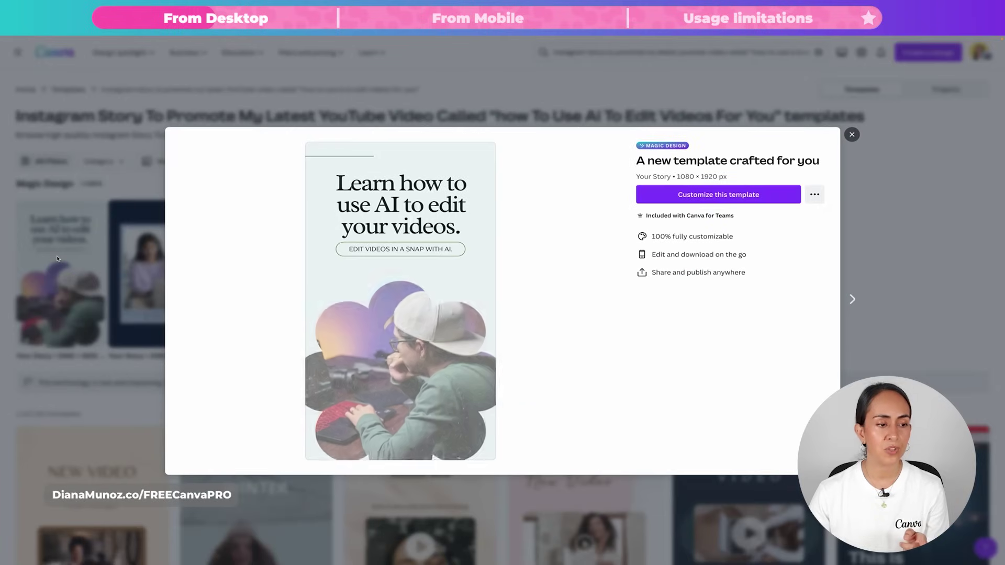
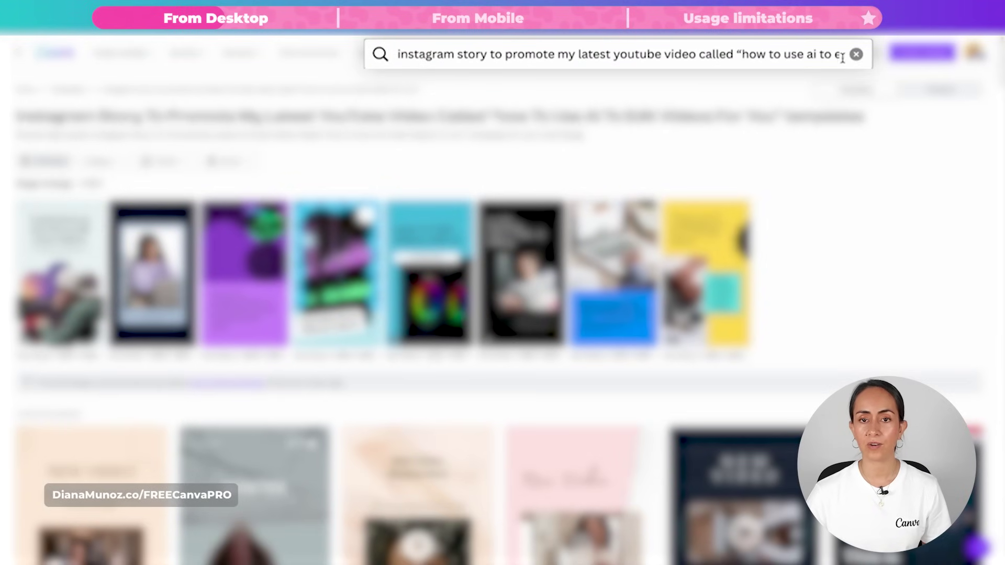
Replace the previous search with 'motivational quote for yogis' and run it
click(856, 54)
text(motivational quote for yogis)
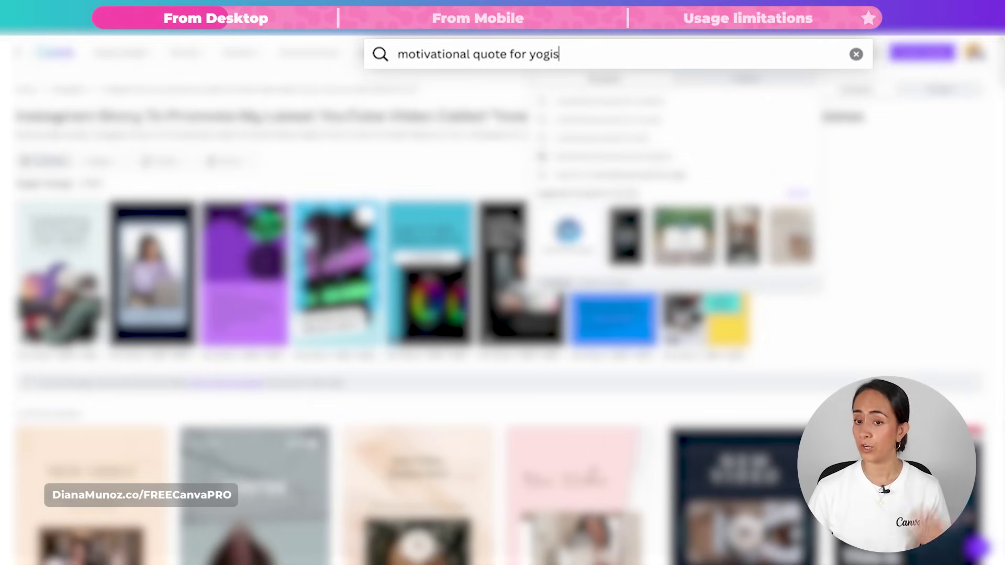
key(Return)
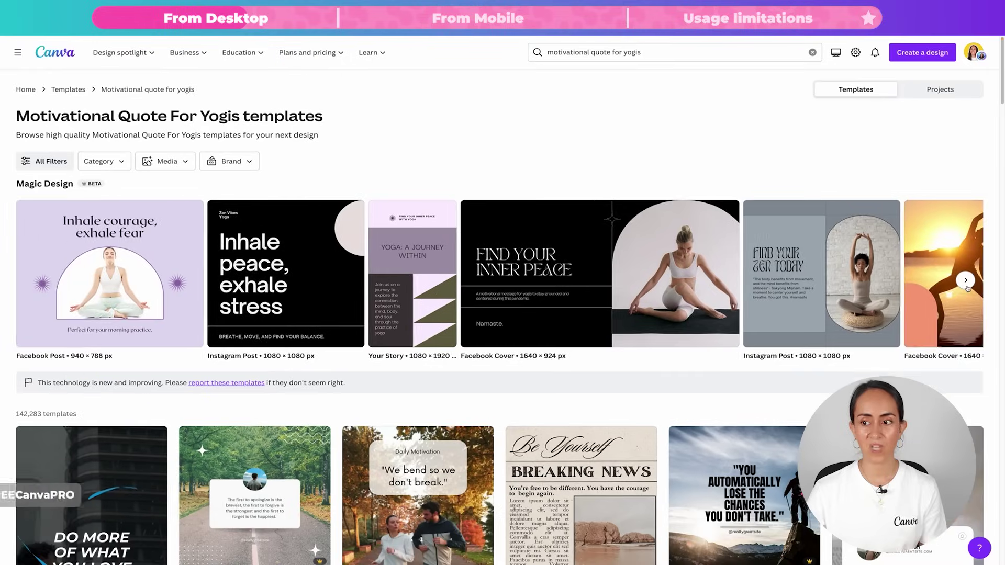
Browse the Magic Design yoga templates and filter results to Social Media > Facebook Posts
click(965, 281)
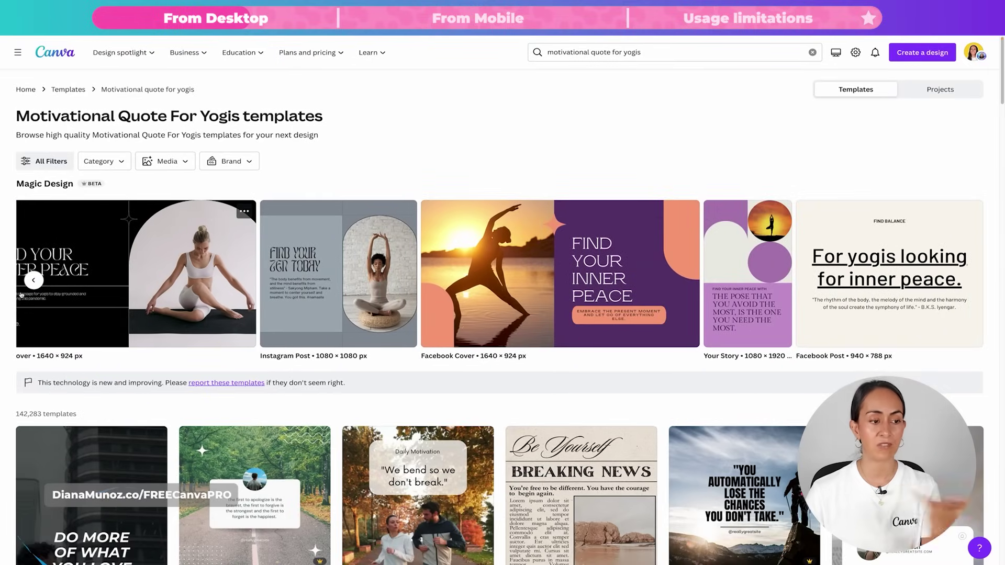
click(34, 281)
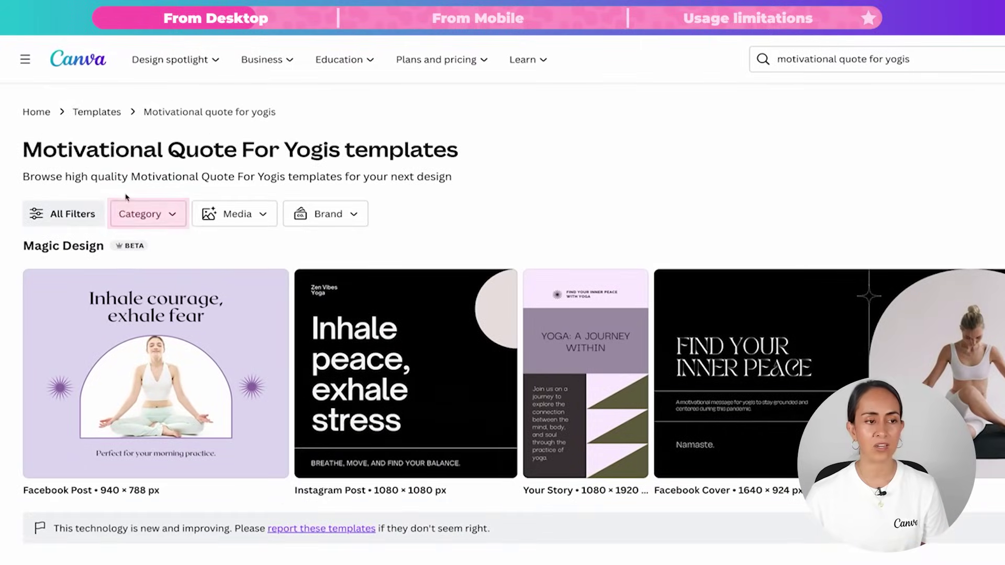
click(159, 211)
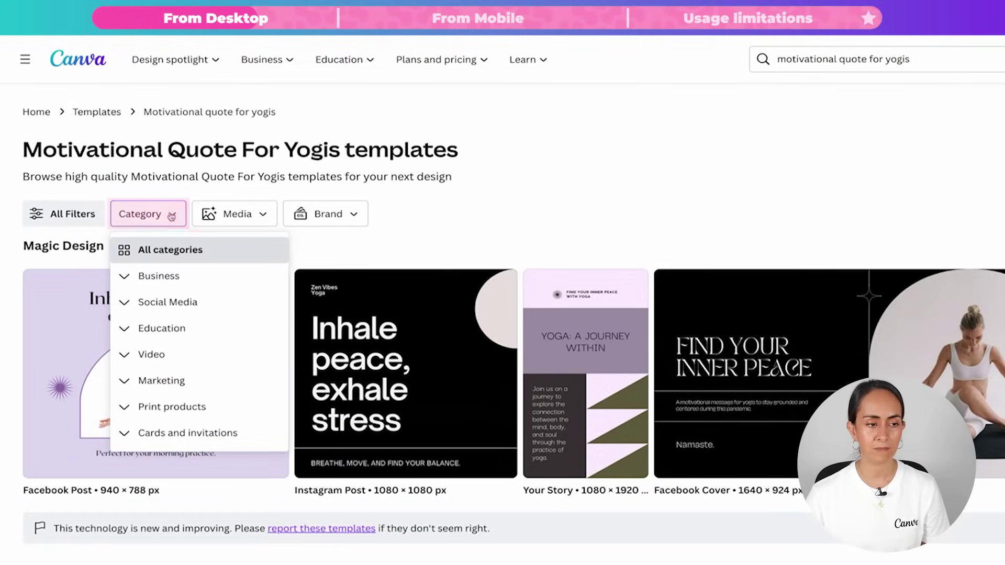
click(129, 303)
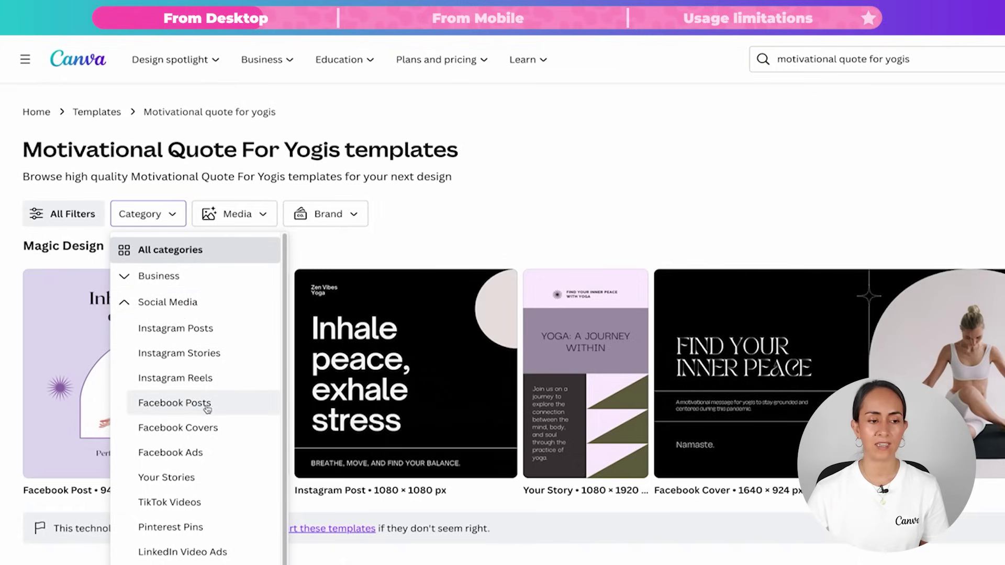
click(176, 407)
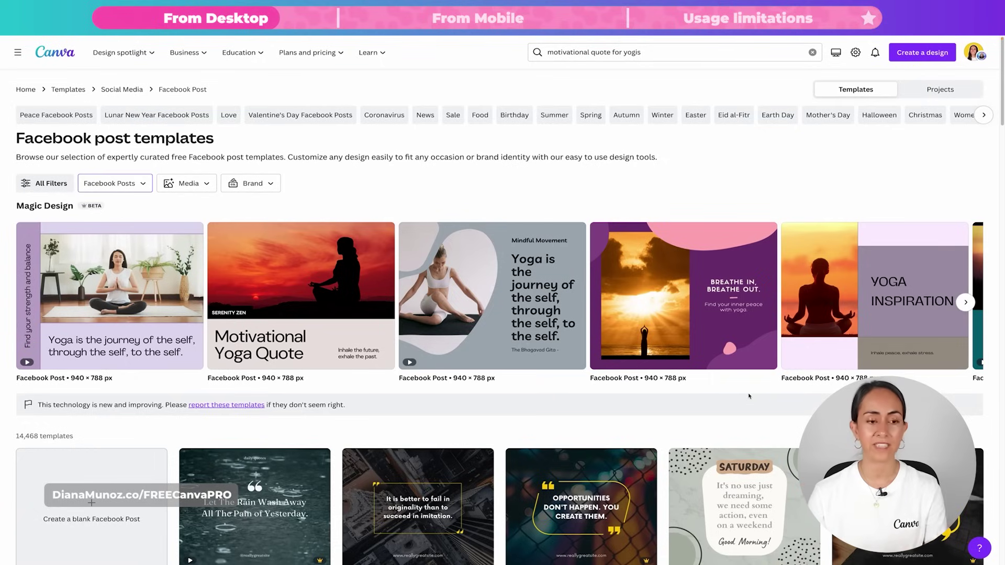
click(964, 302)
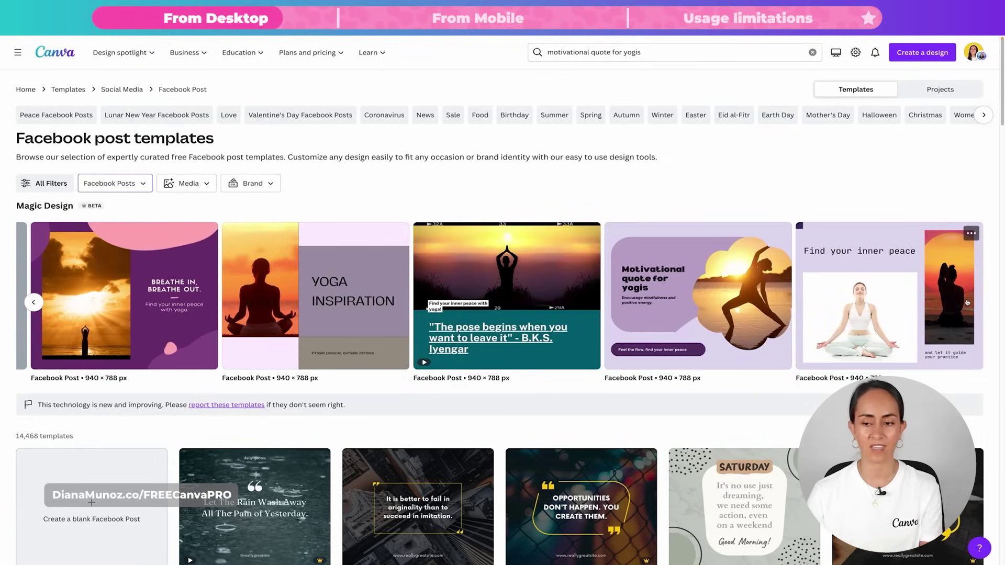
Replace the search query with the pasted 2-bedroom apartment-for-sale listing prompt
click(724, 61)
key(ctrl+a)
text(real estate new apartment for sale listing 2 bedrooms 1 bath 450000 euros)
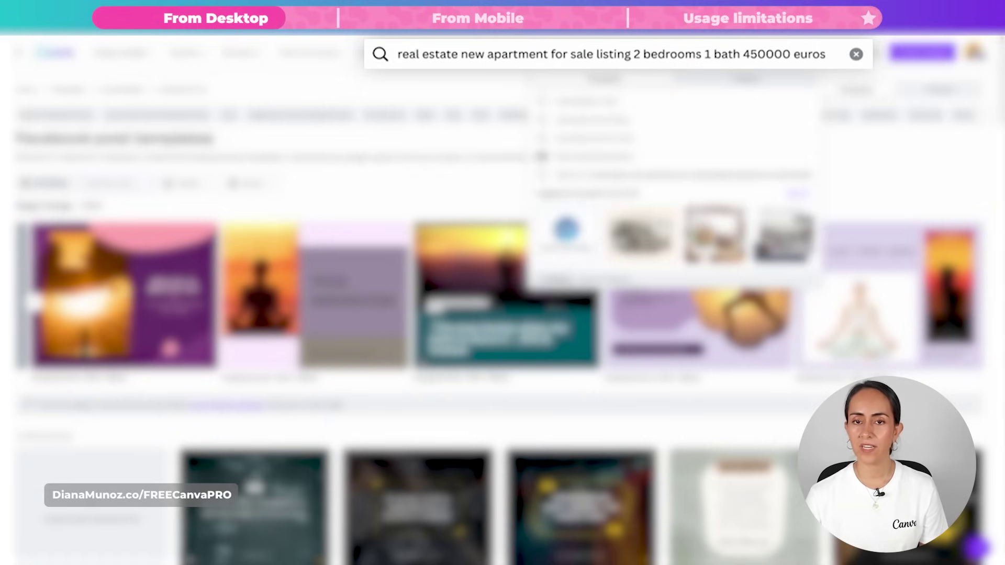
Run the apartment-for-sale search and page through more Magic Design real-estate templates
key(Return)
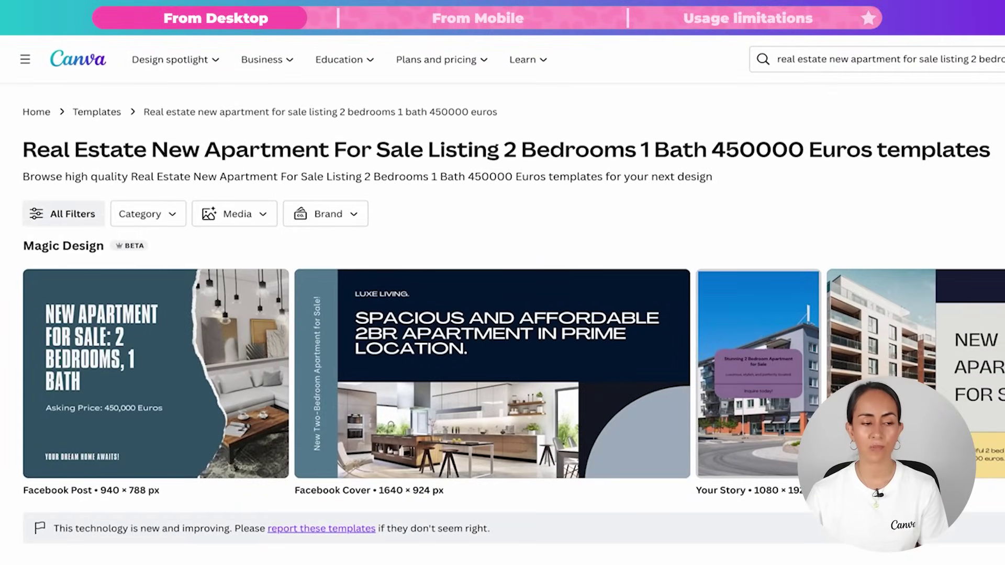
mouse_move(159, 292)
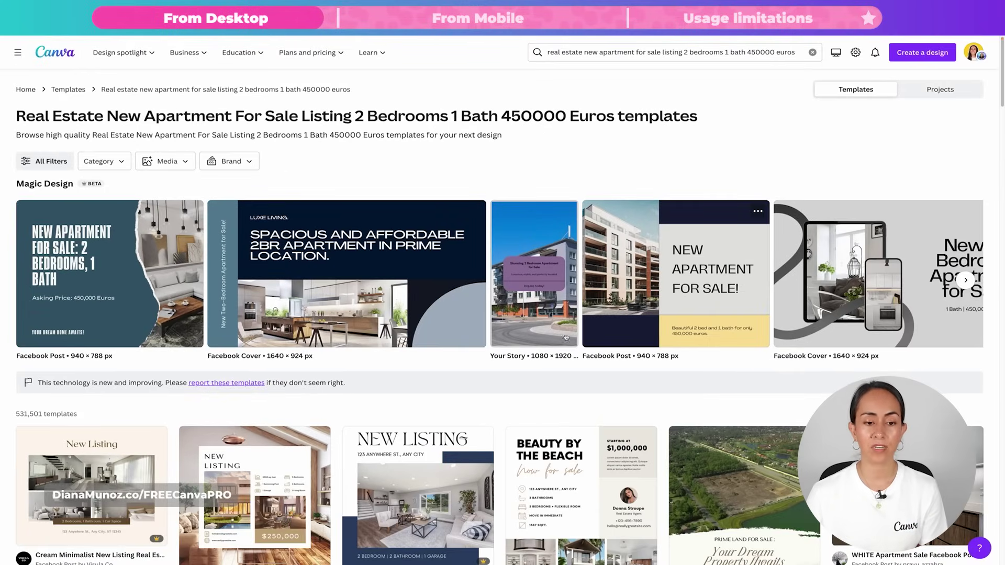
click(965, 280)
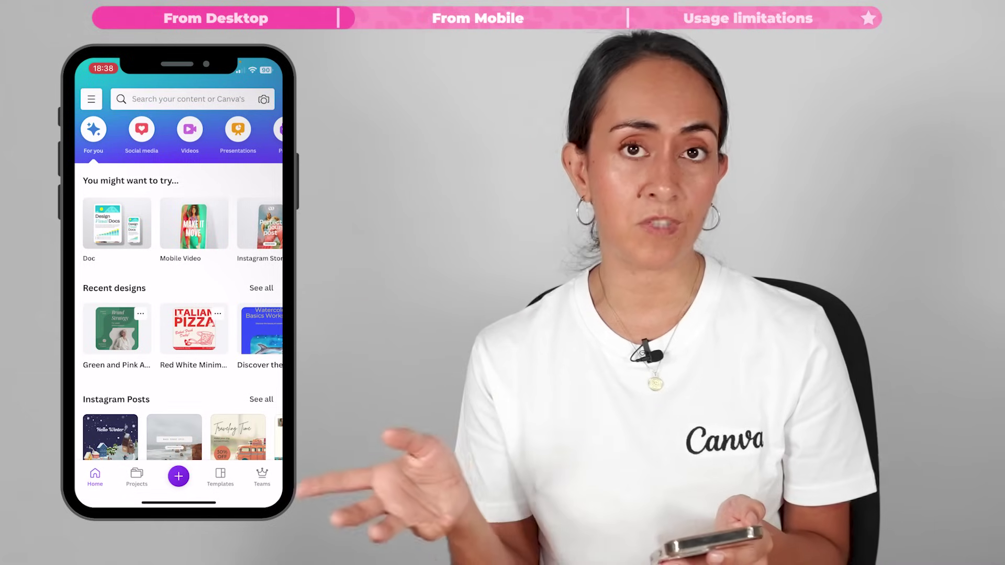
Search the phone app for a real estate agent business card including the agent's name, browsing Magic Design cards
click(178, 99)
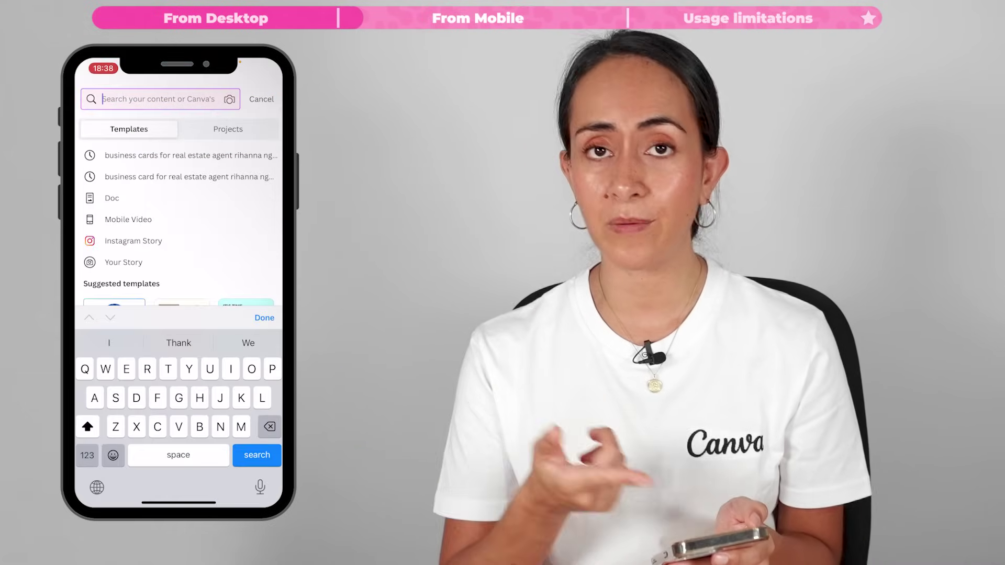
text(Busin)
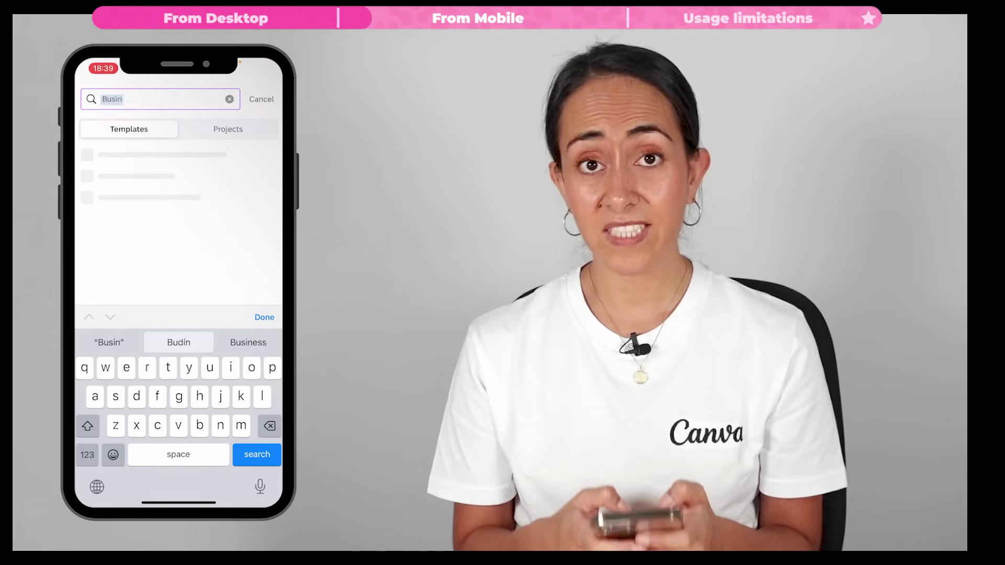
text(ess card for real)
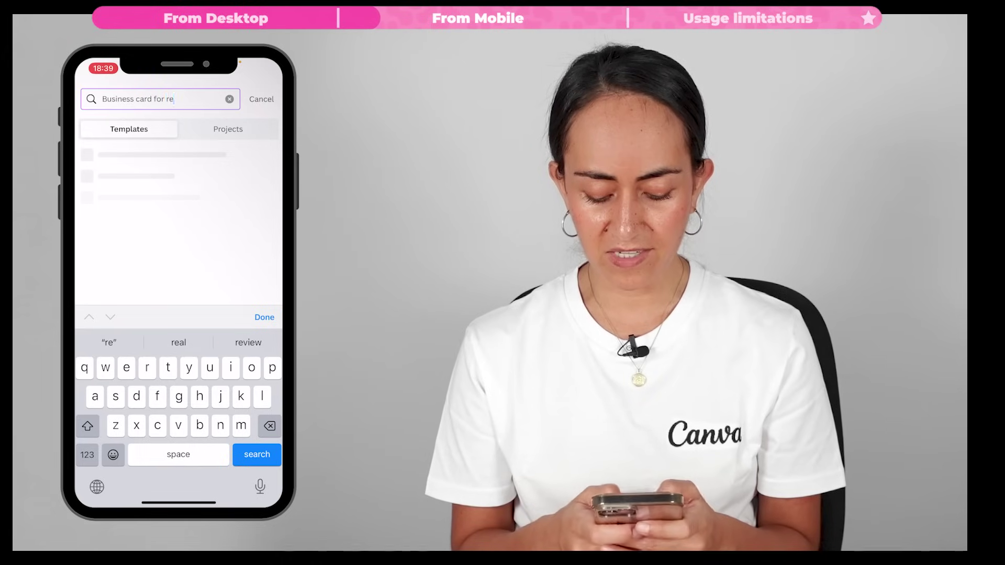
text( estate agent ria)
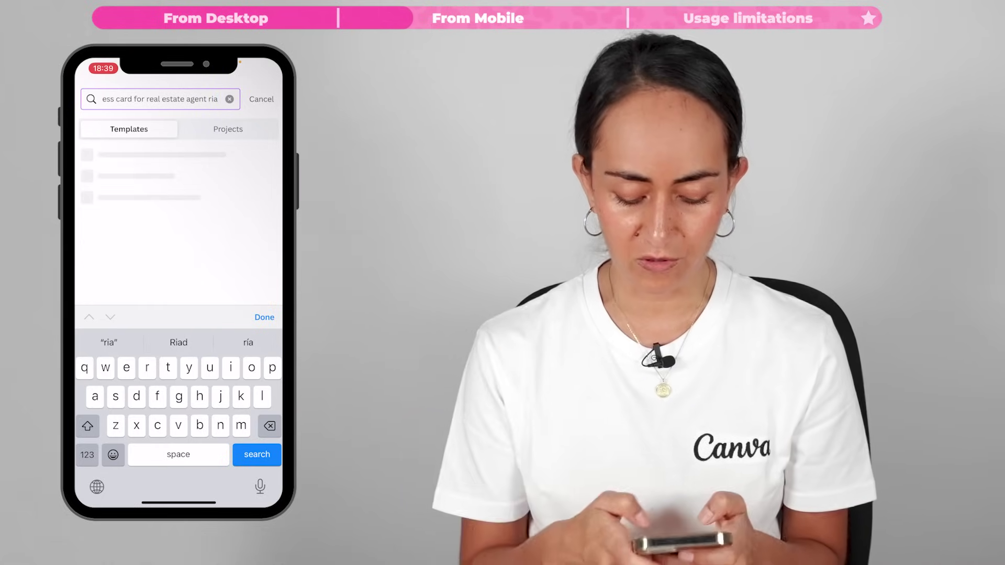
key(BackSpace)
text(Busi)
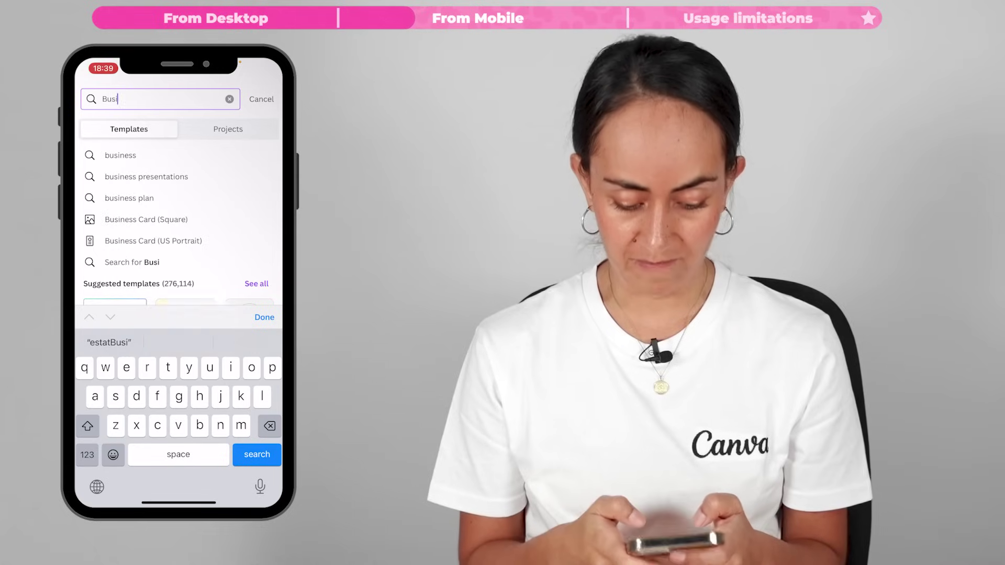
text(ness card for real es)
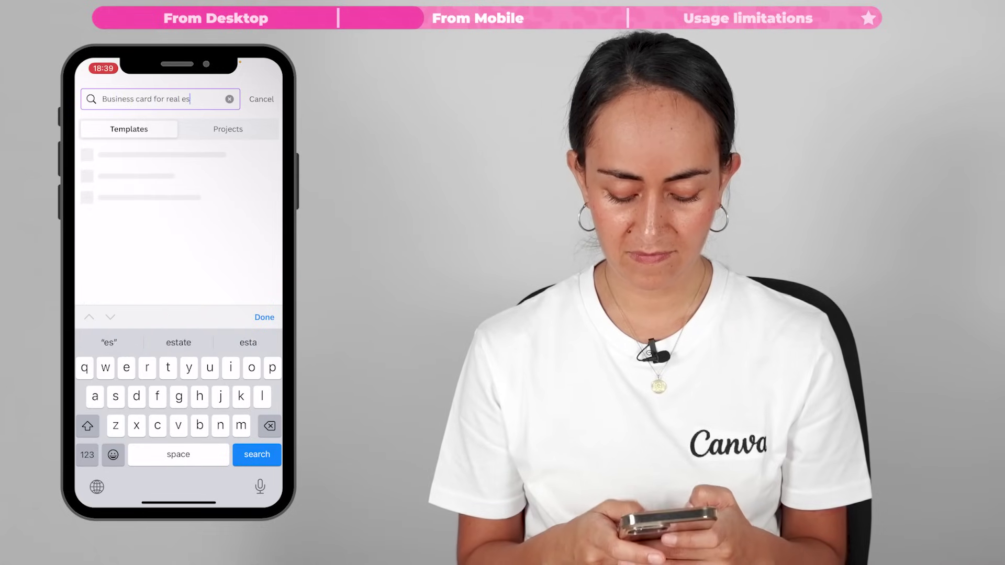
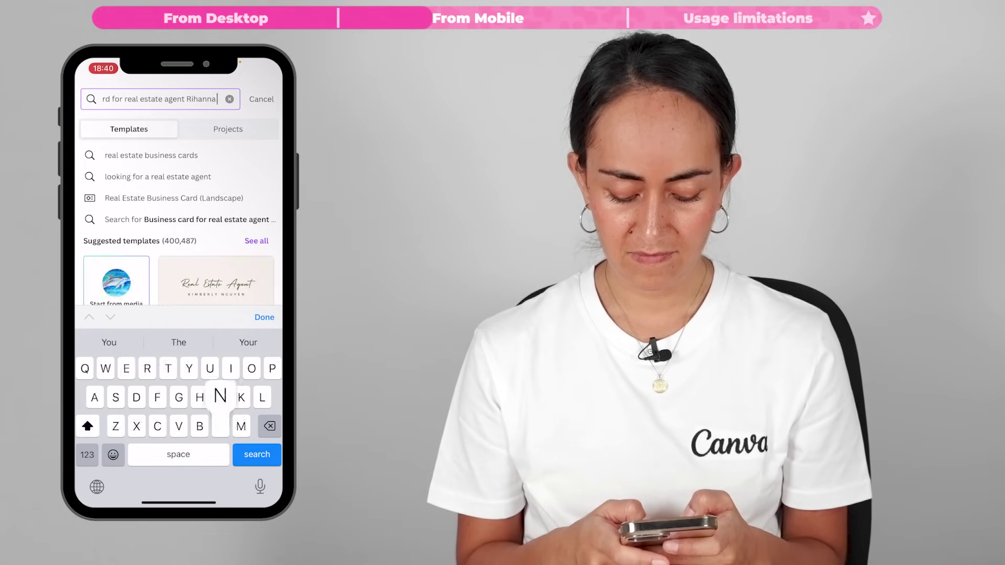
key(Return)
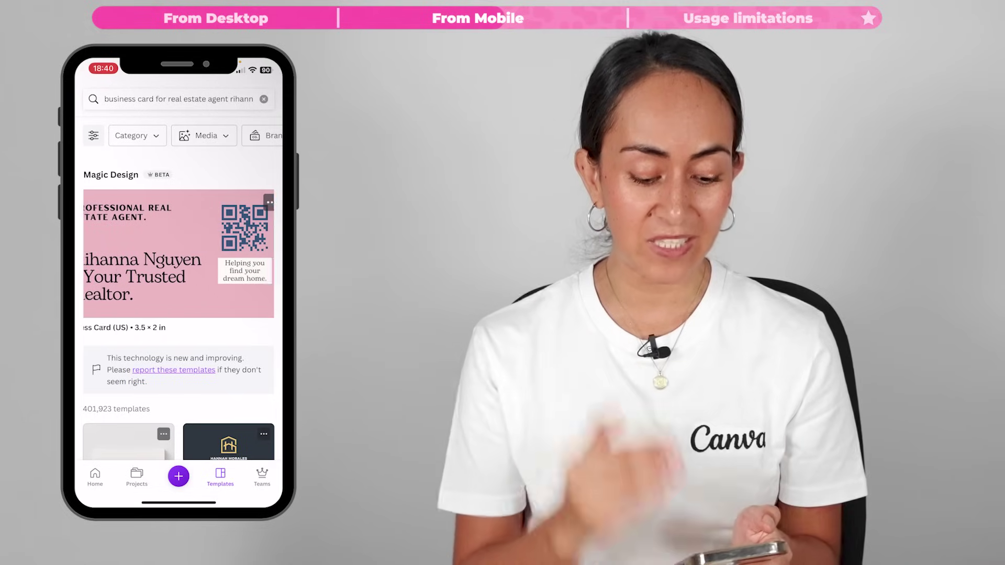
scroll(179, 254, right, 3)
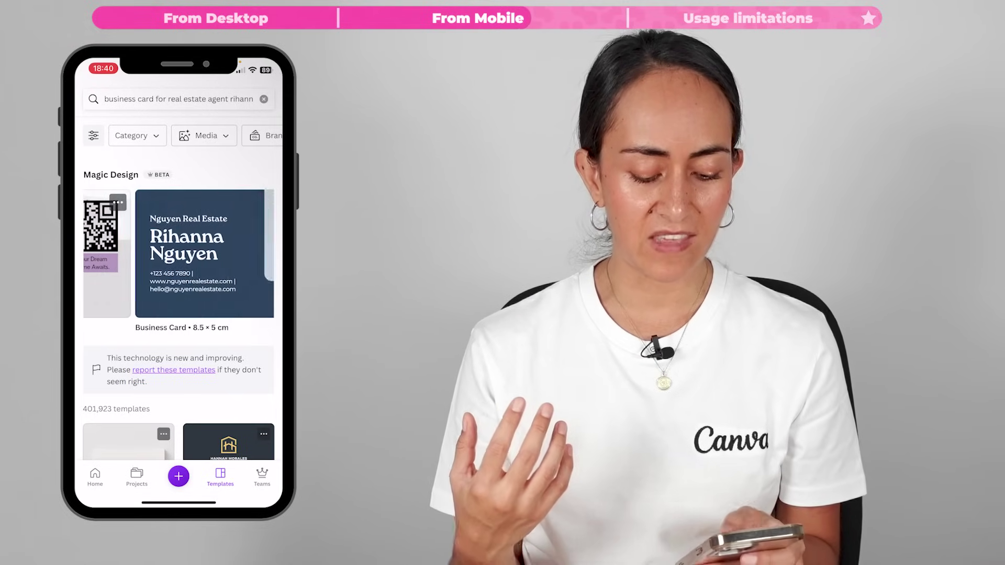
scroll(178, 253, right, 5)
scroll(178, 254, right, 5)
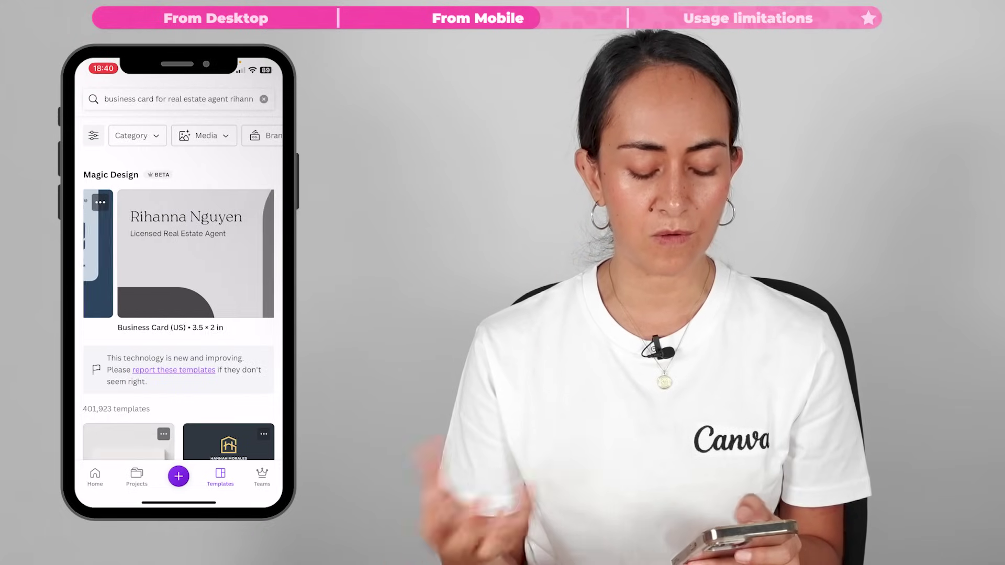